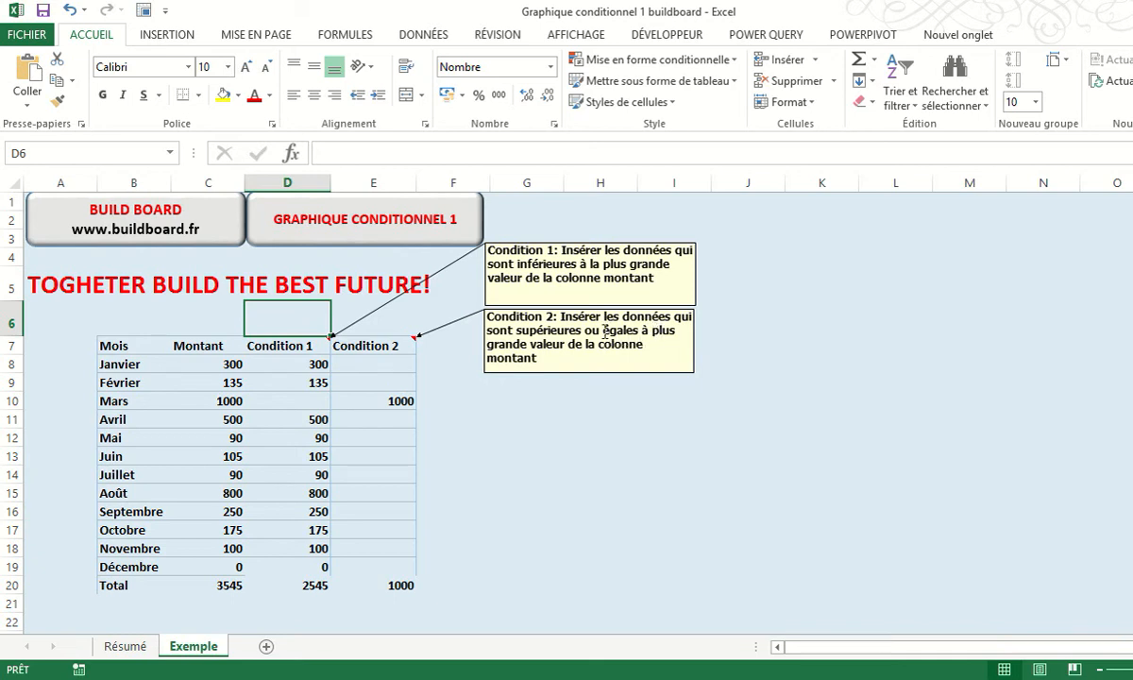
- Clear the existing formulas from the Condition 1 and Condition 2 columns, cells D8:E19
{"action": "left_click", "coordinate": [296, 363]}
{"action": "left_click_drag", "start_coordinate": [390, 387], "coordinate": [390, 563]}
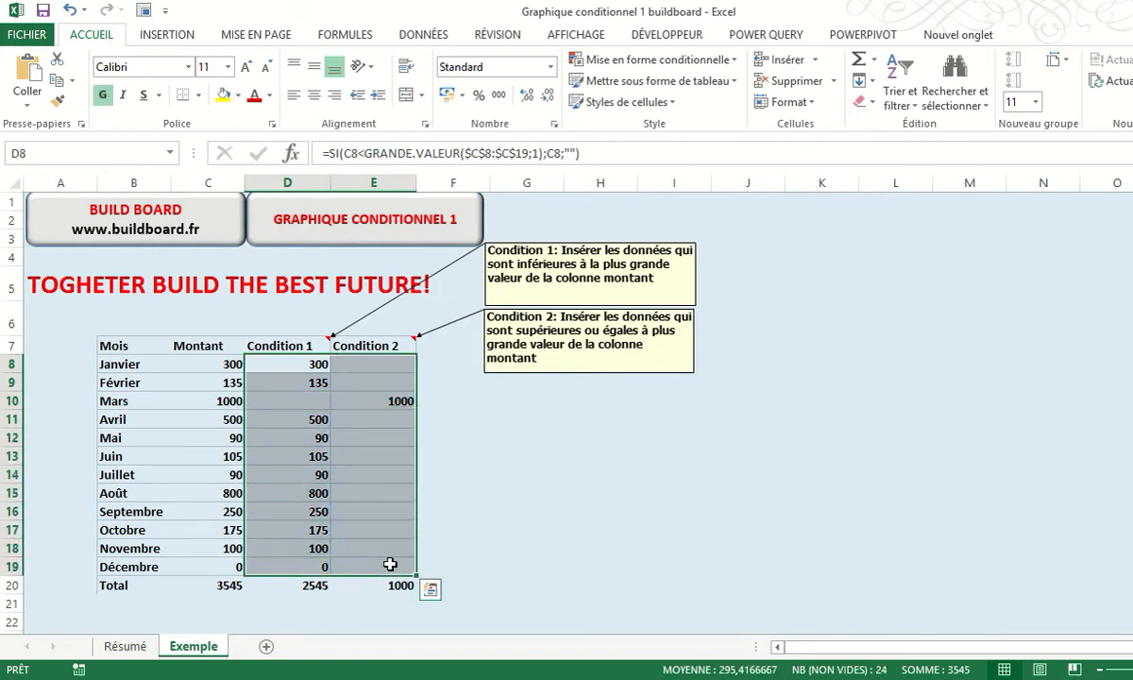
{"action": "key", "text": "Delete"}
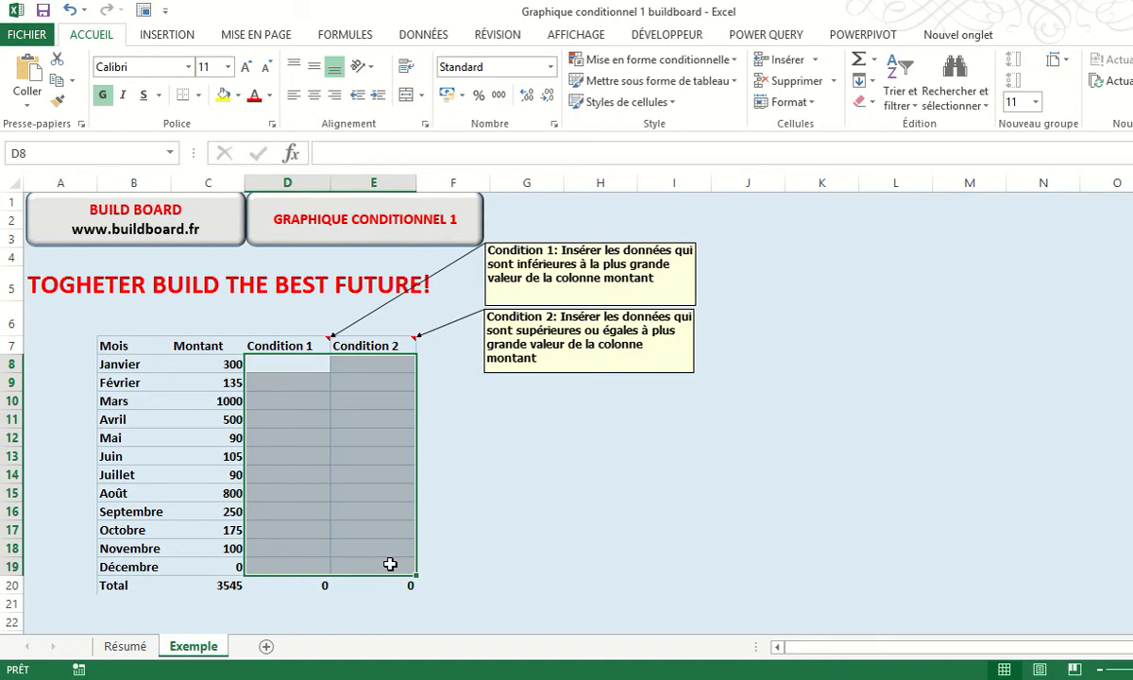
- Start an SI formula in D8 with the logical test C8<GRANDE.VALEUR($C$8:$C$19;1)
{"action": "left_click", "coordinate": [295, 365]}
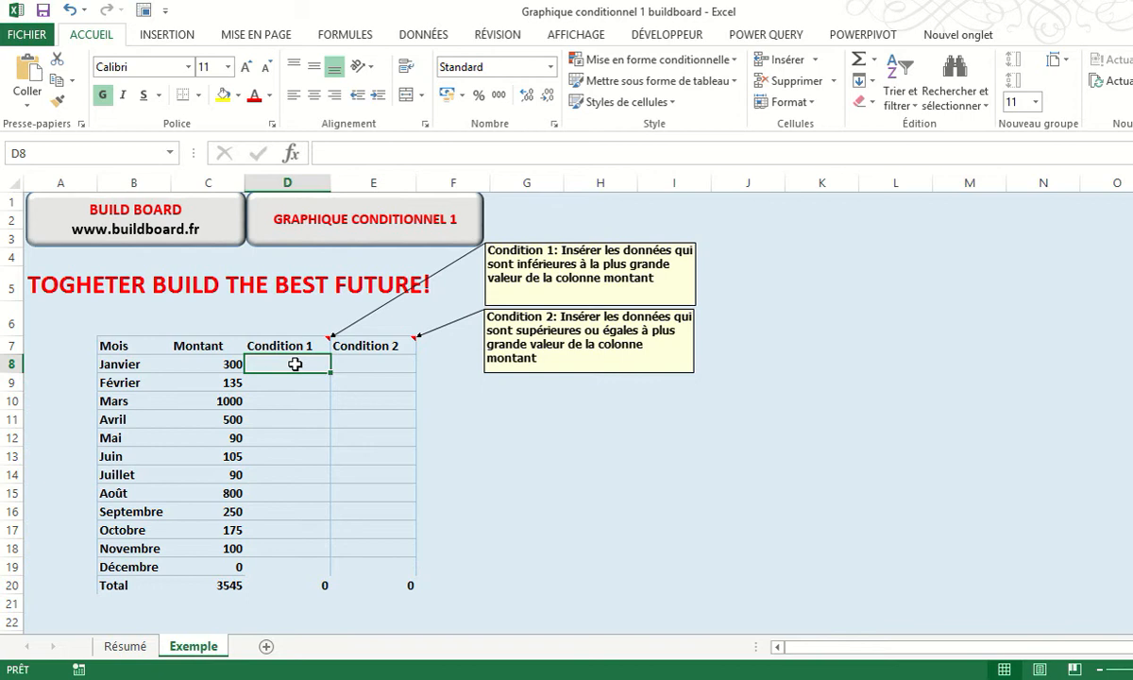
{"action": "type", "text": "="}
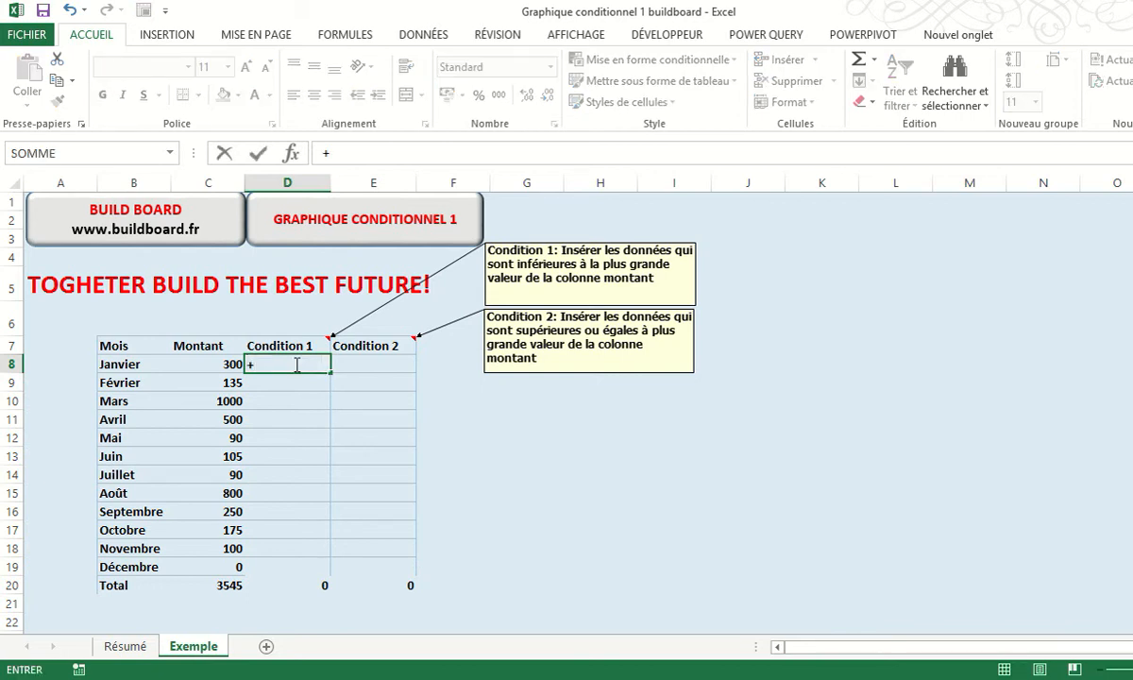
{"action": "key", "text": "BackSpace"}
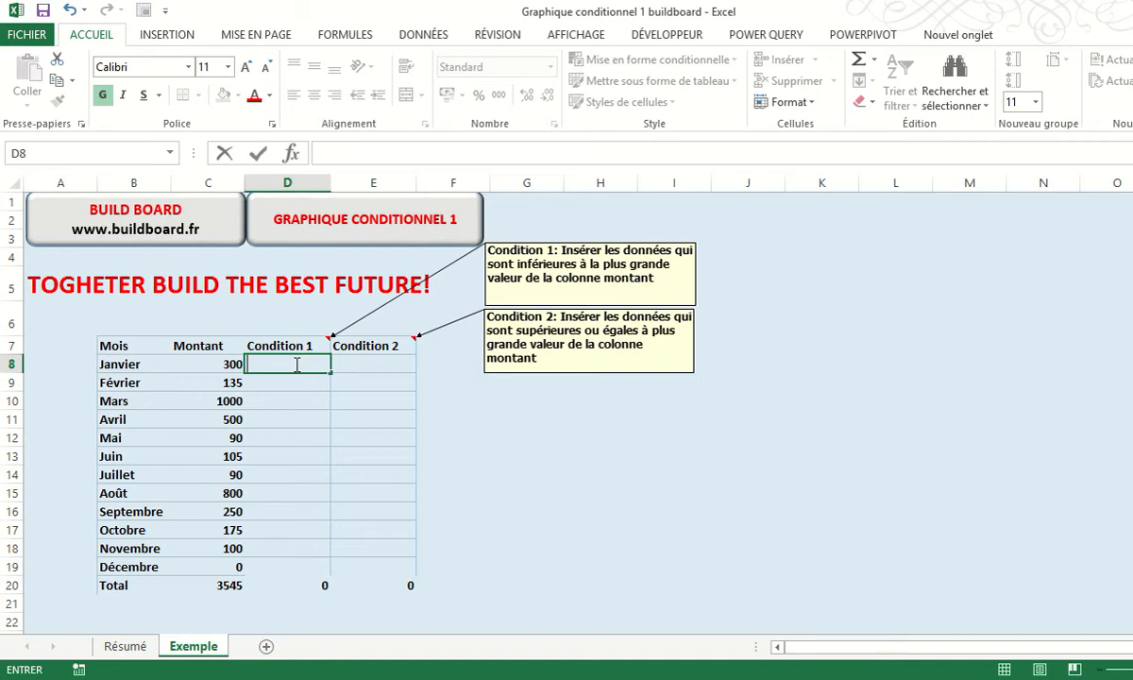
{"action": "type", "text": "=si"}
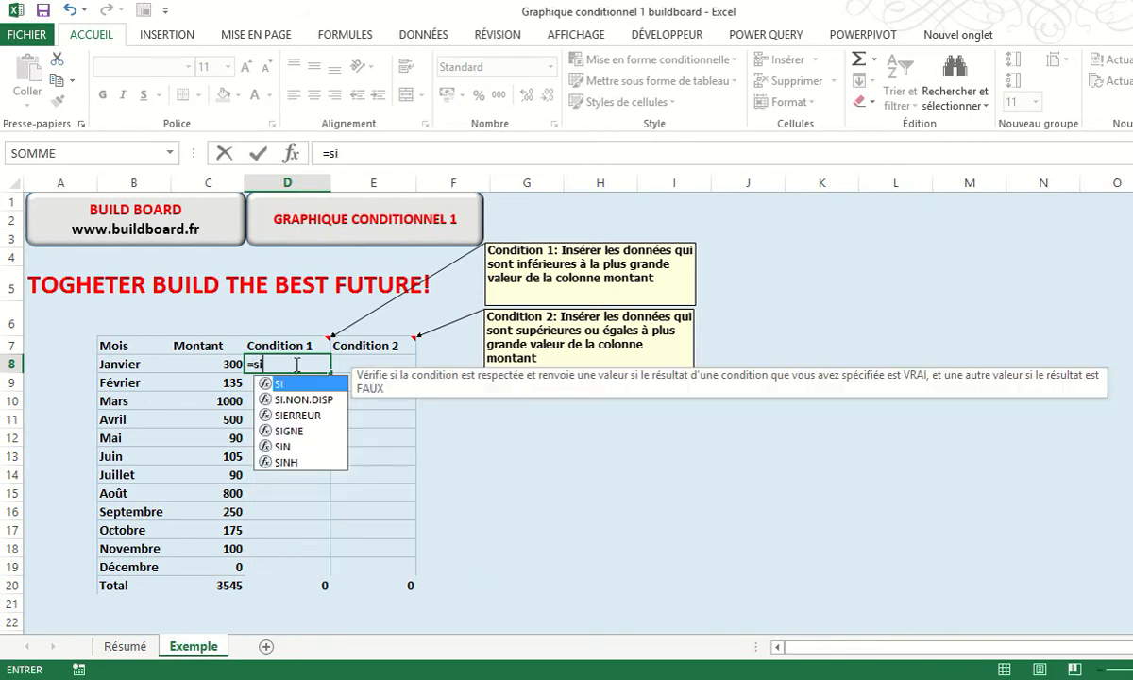
{"action": "key", "text": "Tab"}
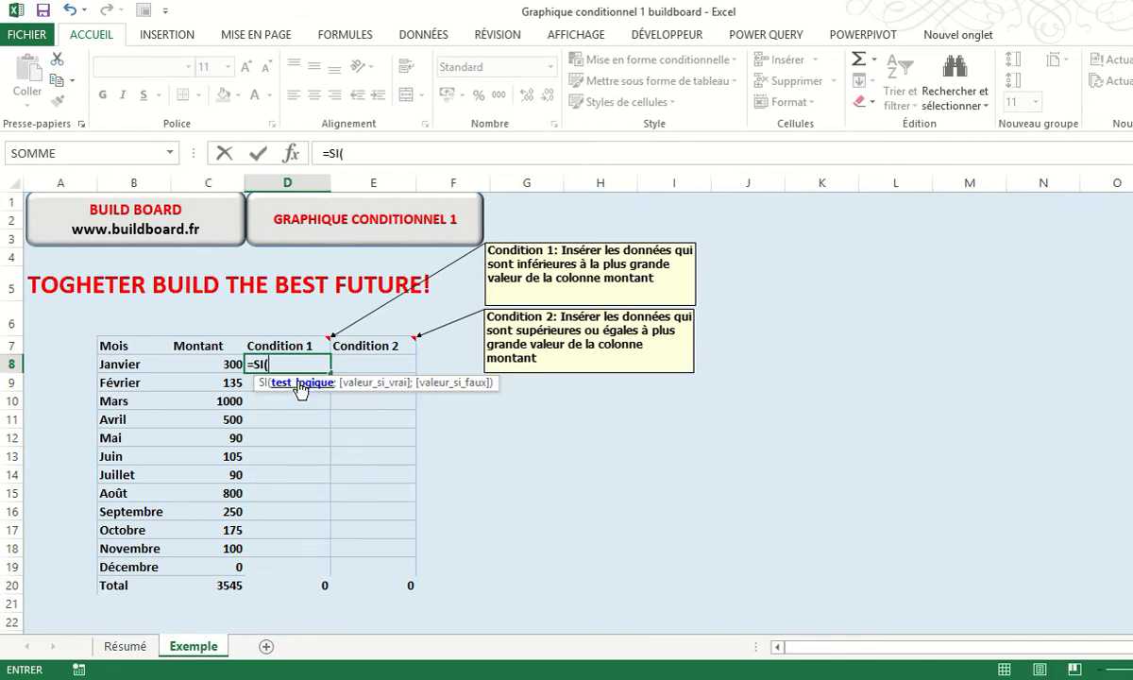
{"action": "left_click", "coordinate": [206, 363]}
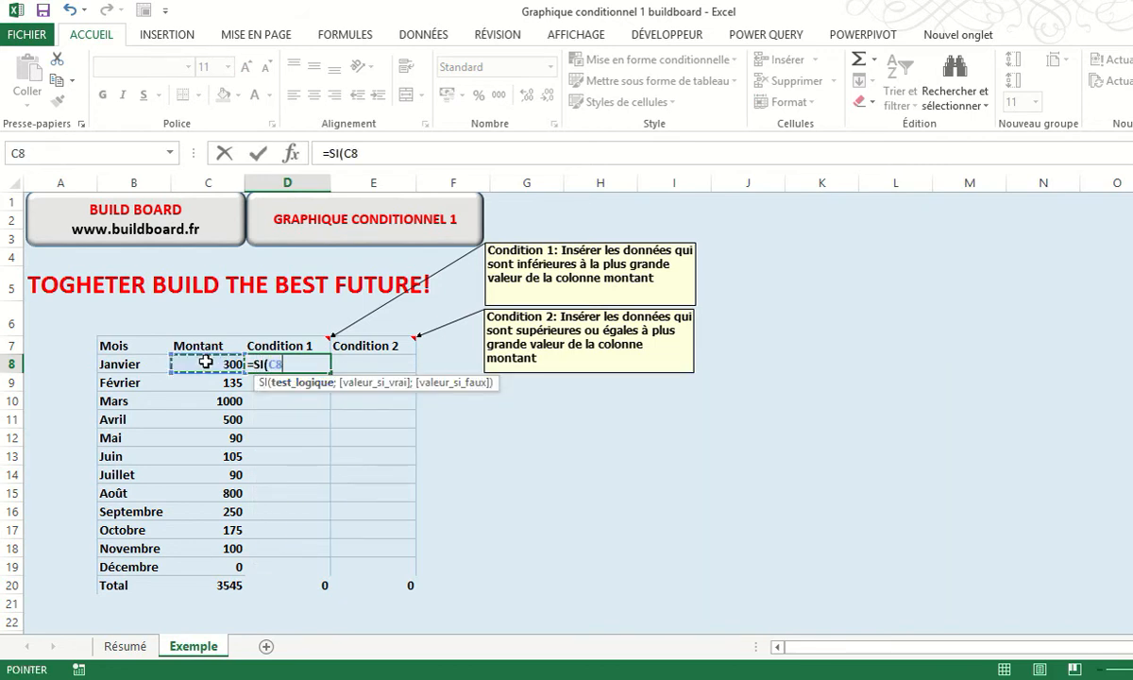
{"action": "type", "text": "<"}
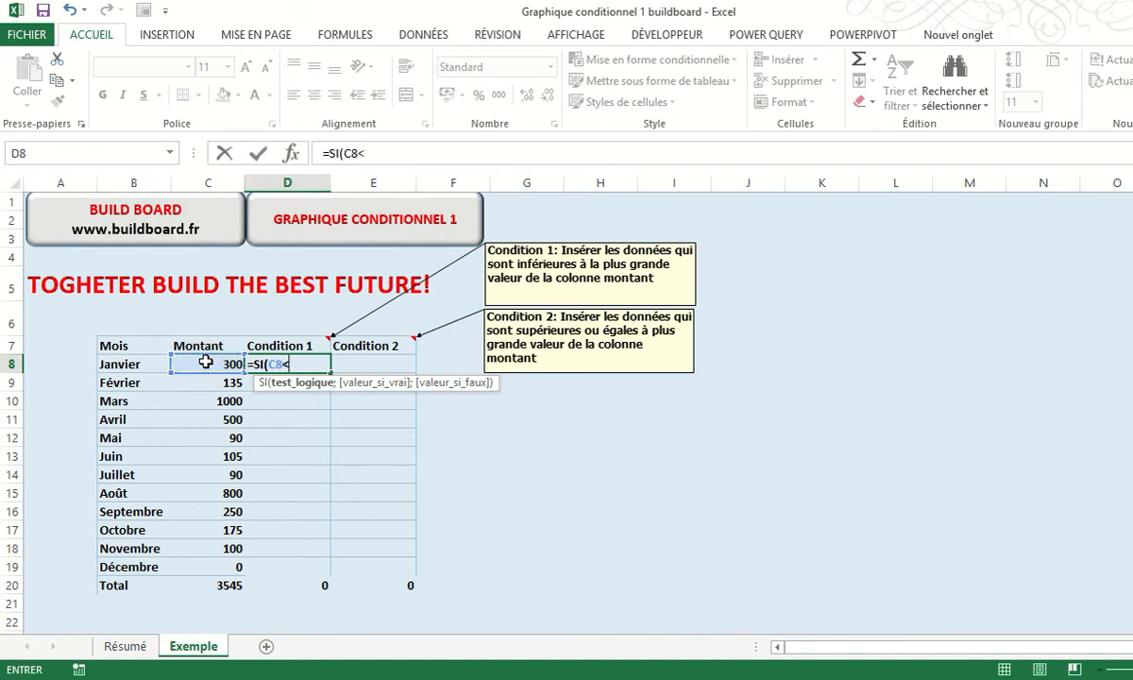
{"action": "type", "text": "GRA"}
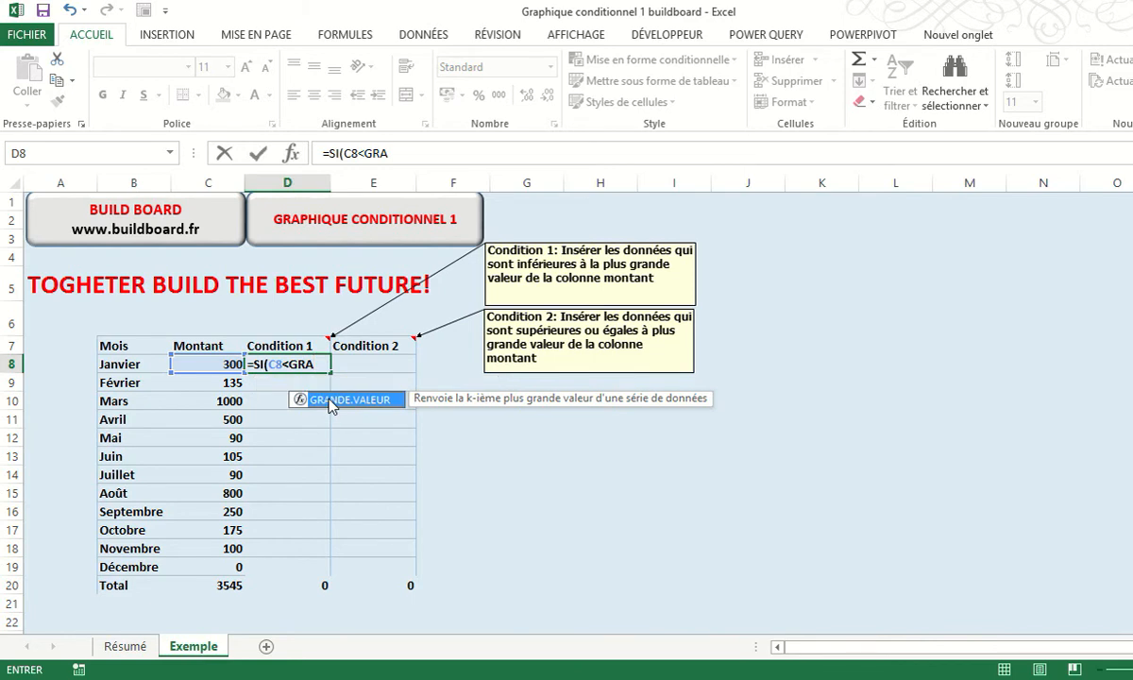
{"action": "double_click", "coordinate": [340, 400]}
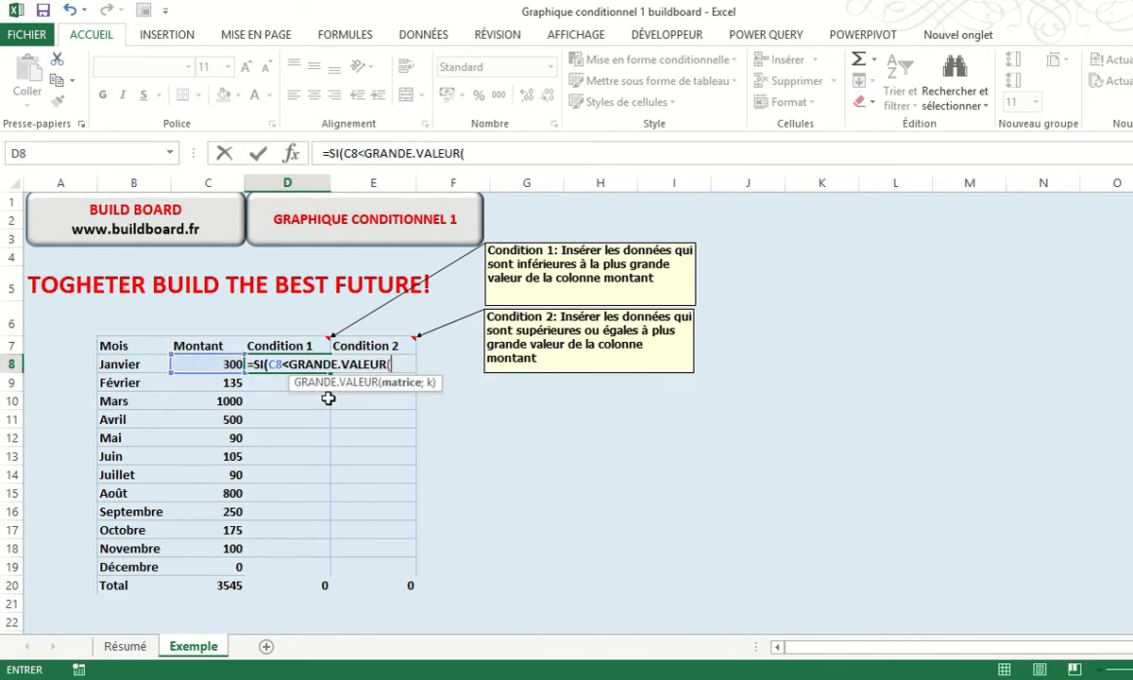
{"action": "left_click_drag", "start_coordinate": [223, 364], "coordinate": [219, 566]}
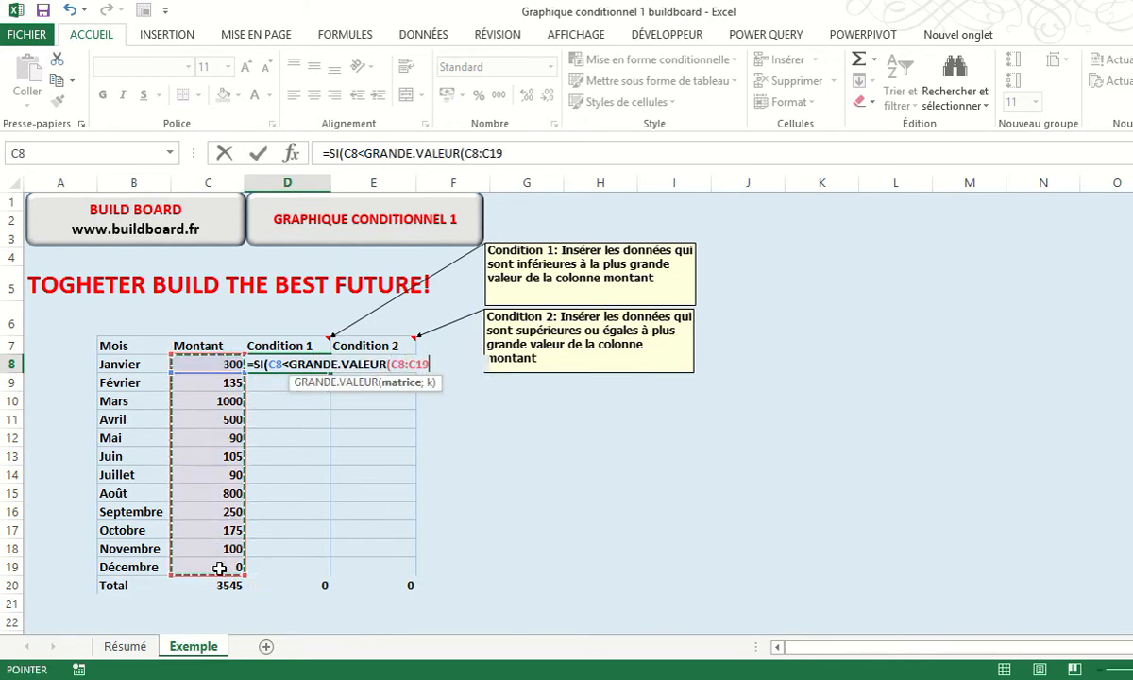
{"action": "key", "text": "F4"}
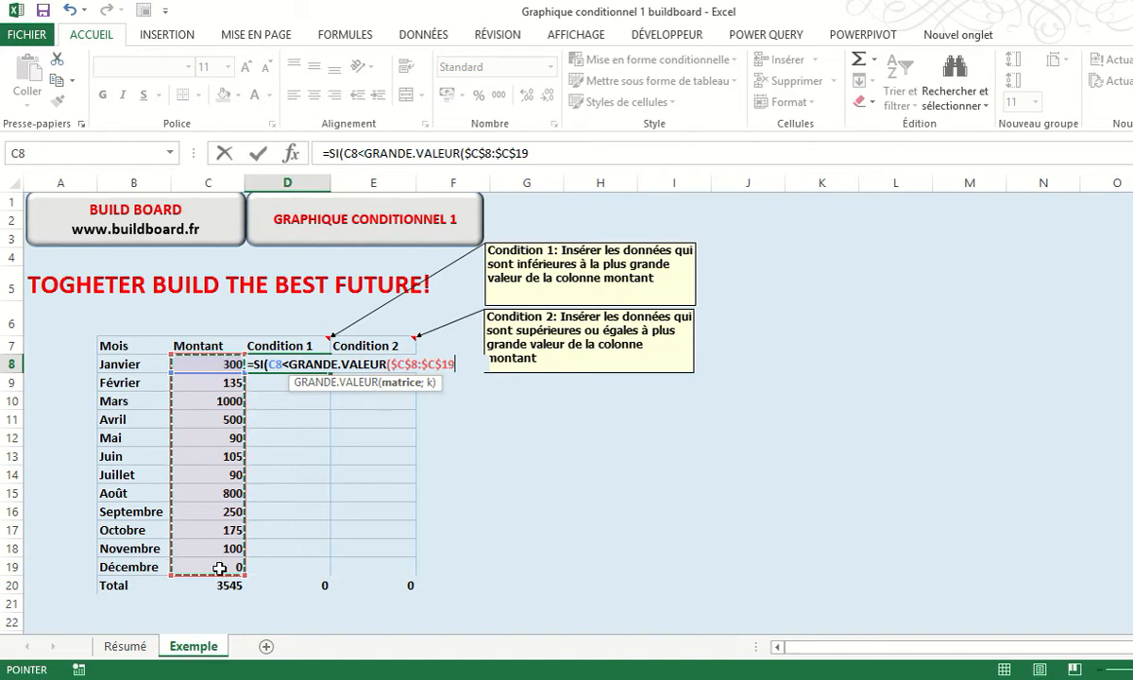
{"action": "type", "text": ";1)"}
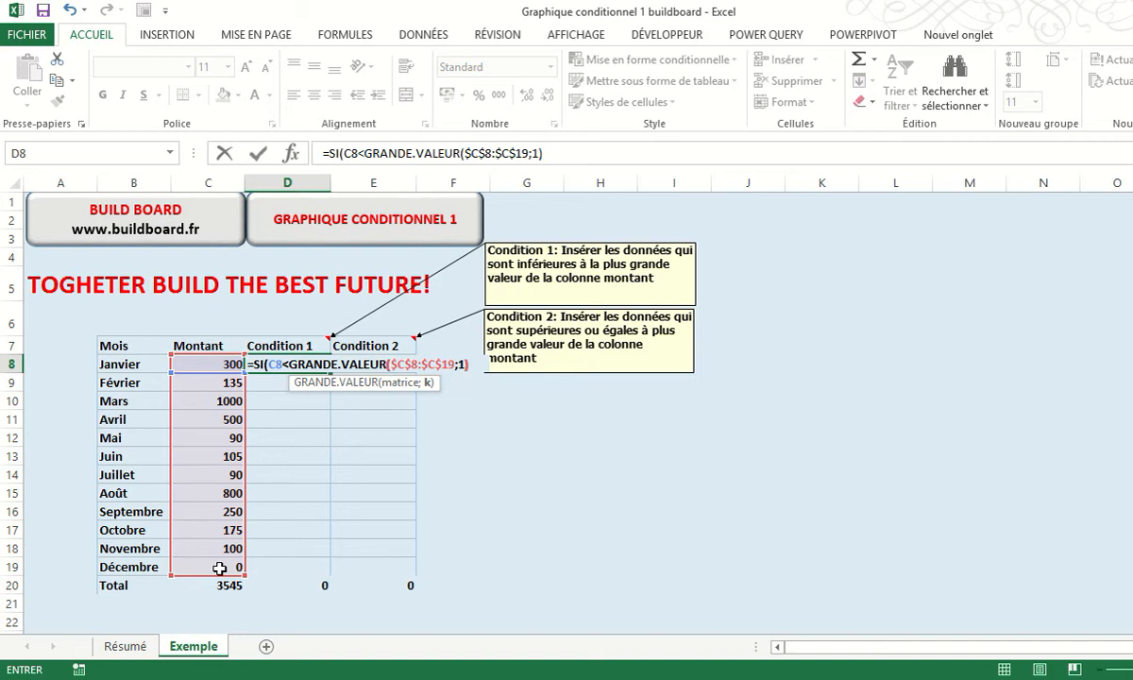
- Complete the D8 formula to return C8 if true and "" if false, and fill it down through D19
{"action": "type", "text": ";"}
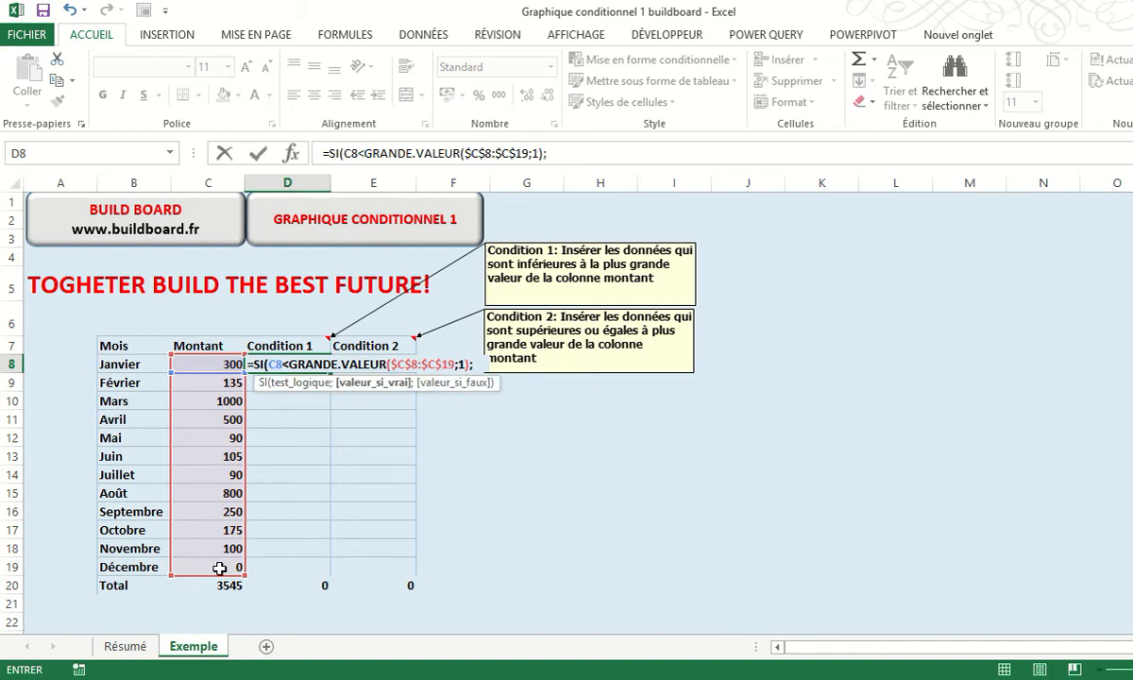
{"action": "left_click", "coordinate": [218, 364]}
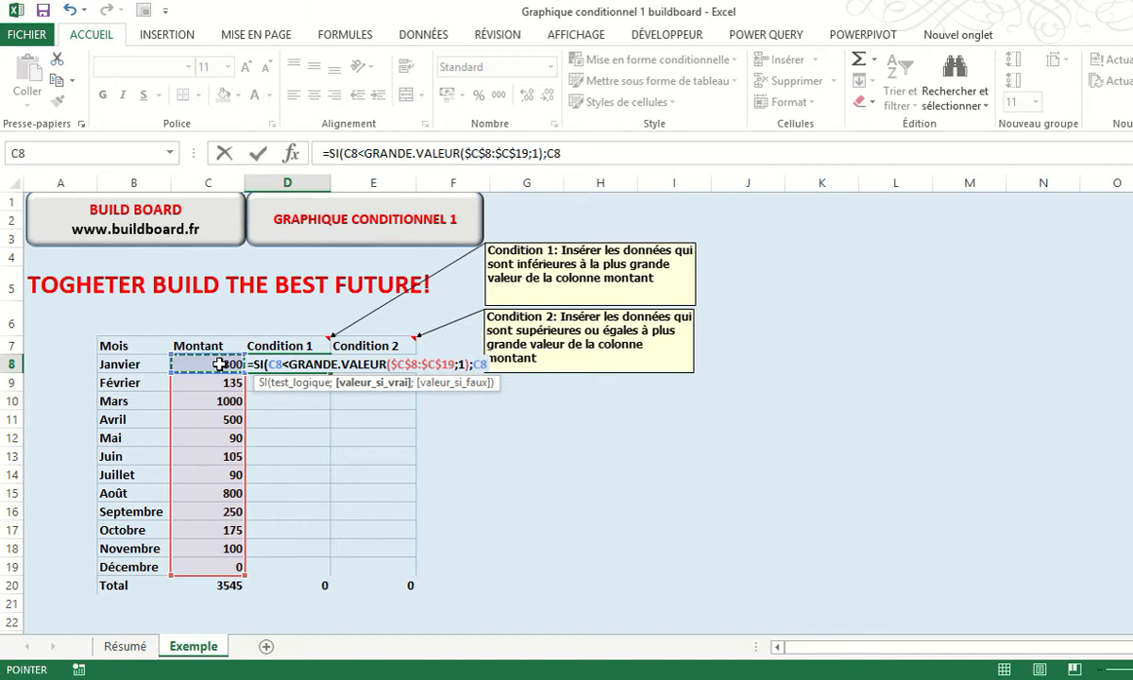
{"action": "type", "text": ";\"\""}
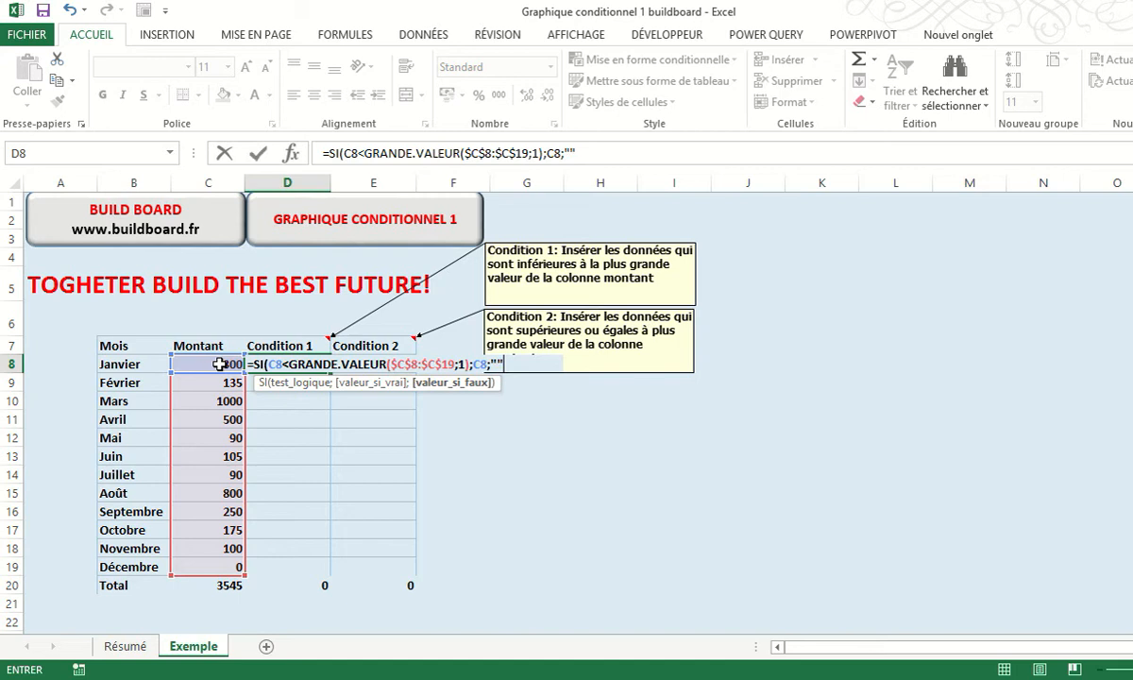
{"action": "type", "text": ")"}
{"action": "key", "text": "Return"}
{"action": "left_click", "coordinate": [302, 366]}
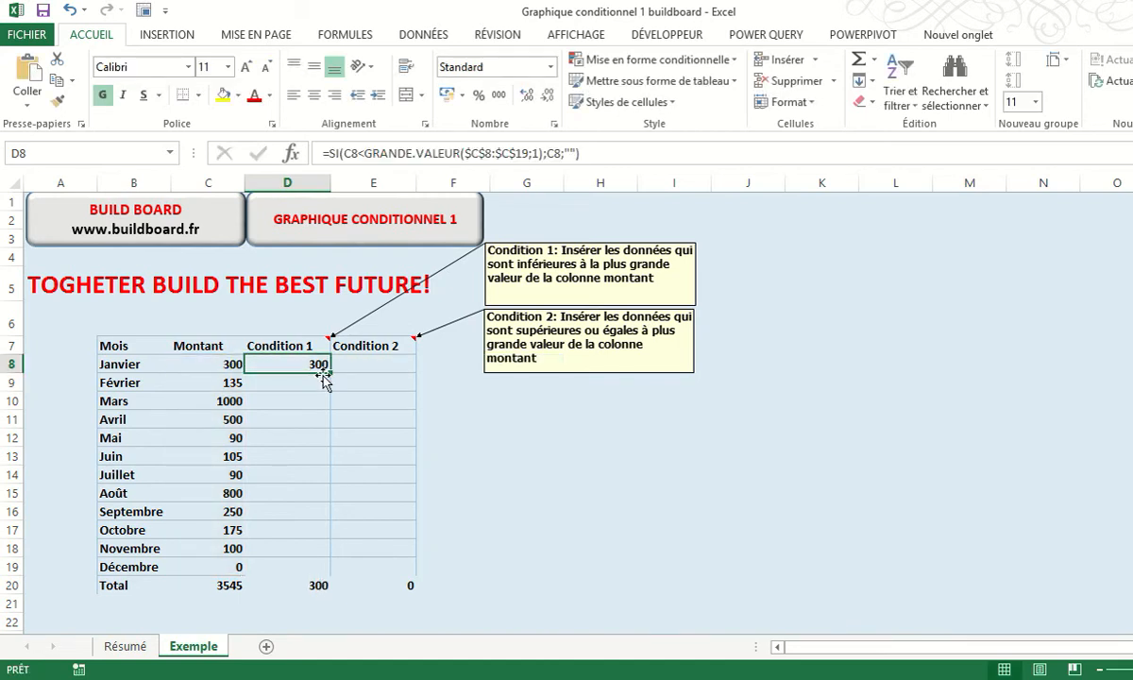
{"action": "left_click_drag", "start_coordinate": [326, 372], "coordinate": [327, 571]}
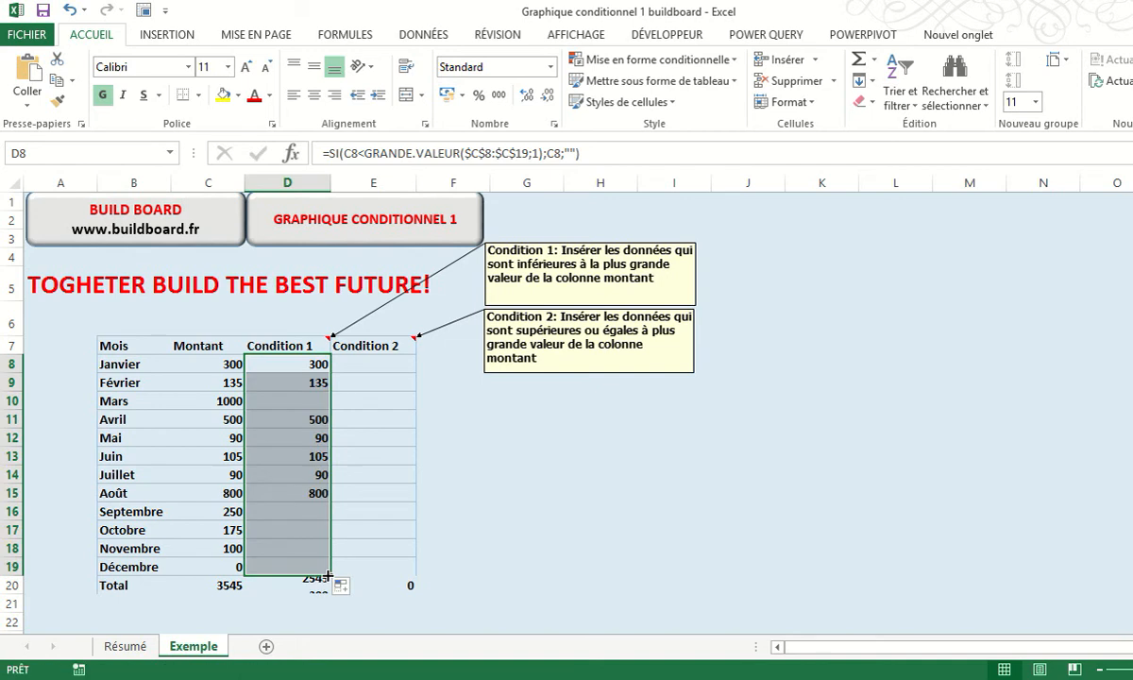
{"action": "left_click", "coordinate": [285, 365]}
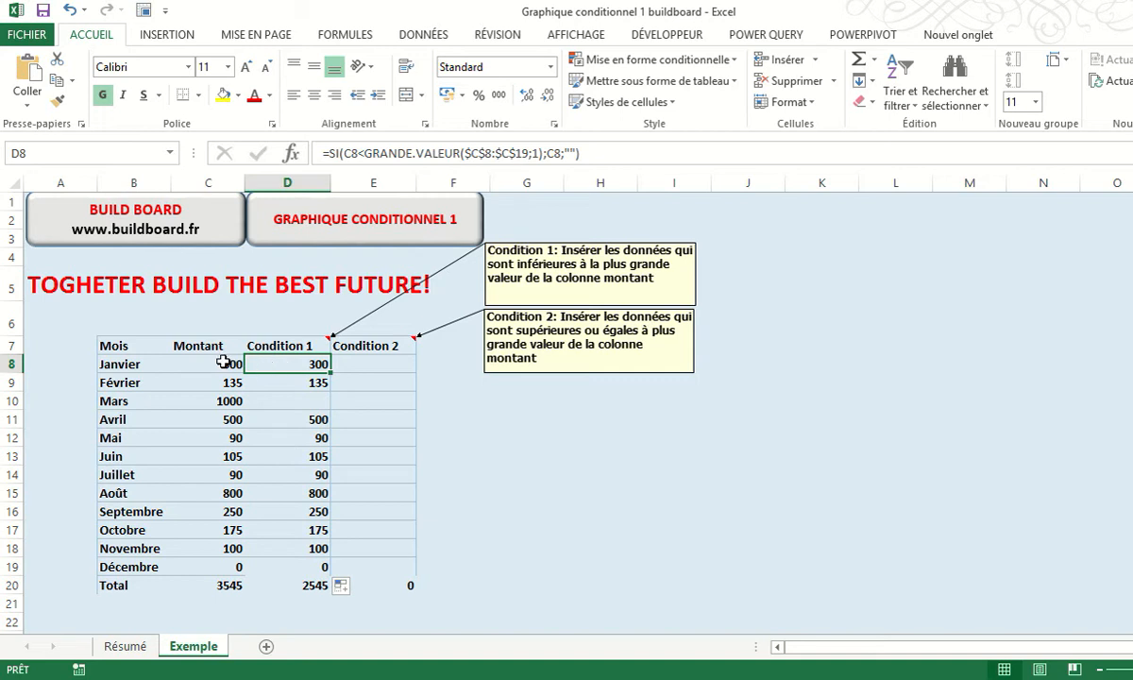
{"action": "left_click_drag", "start_coordinate": [227, 361], "coordinate": [231, 571]}
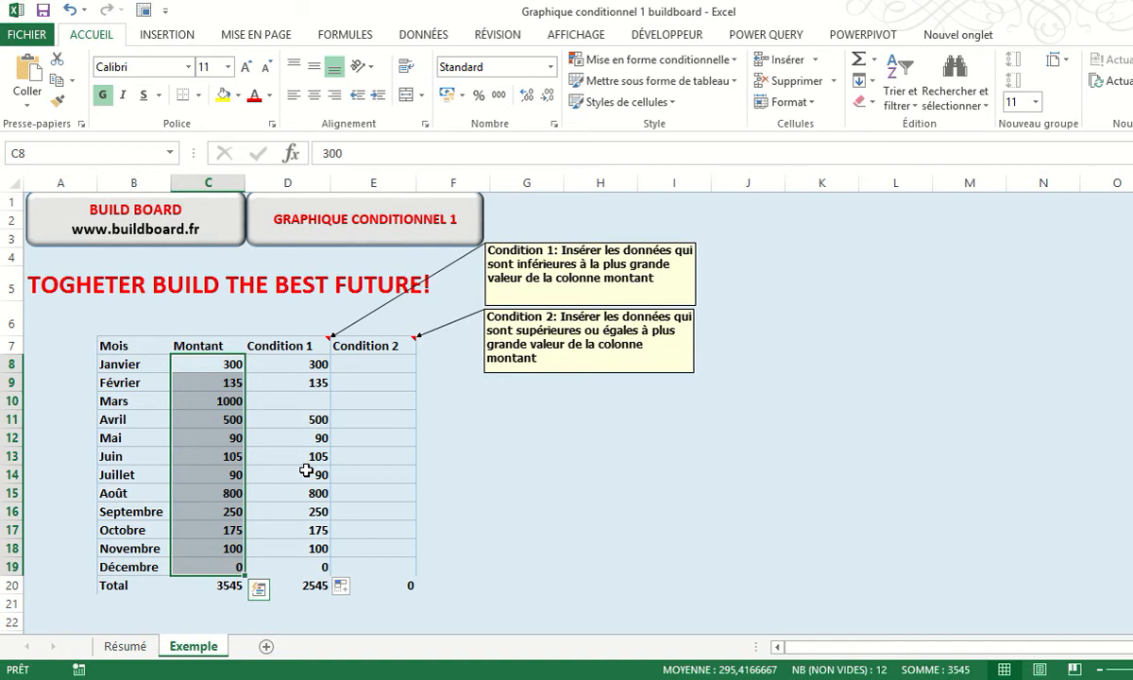
- Start an SI formula in E8 with the logical test C8>=GRANDE.VALEUR($C$8:$C$19;1)
{"action": "left_click", "coordinate": [372, 363]}
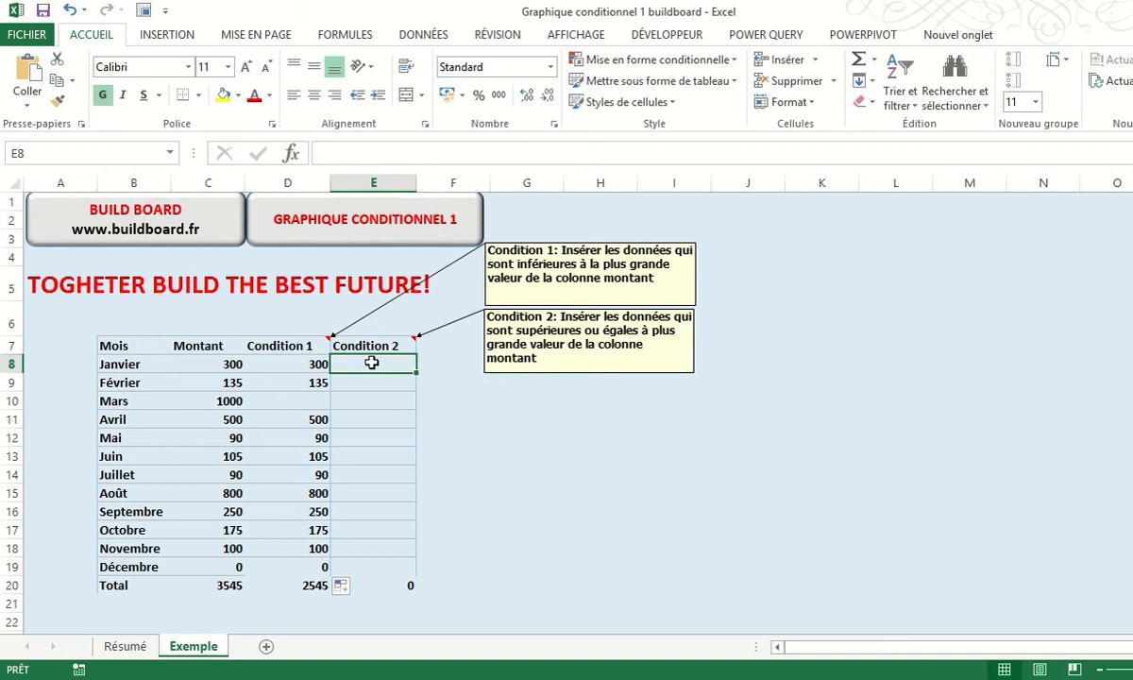
{"action": "type", "text": "=si("}
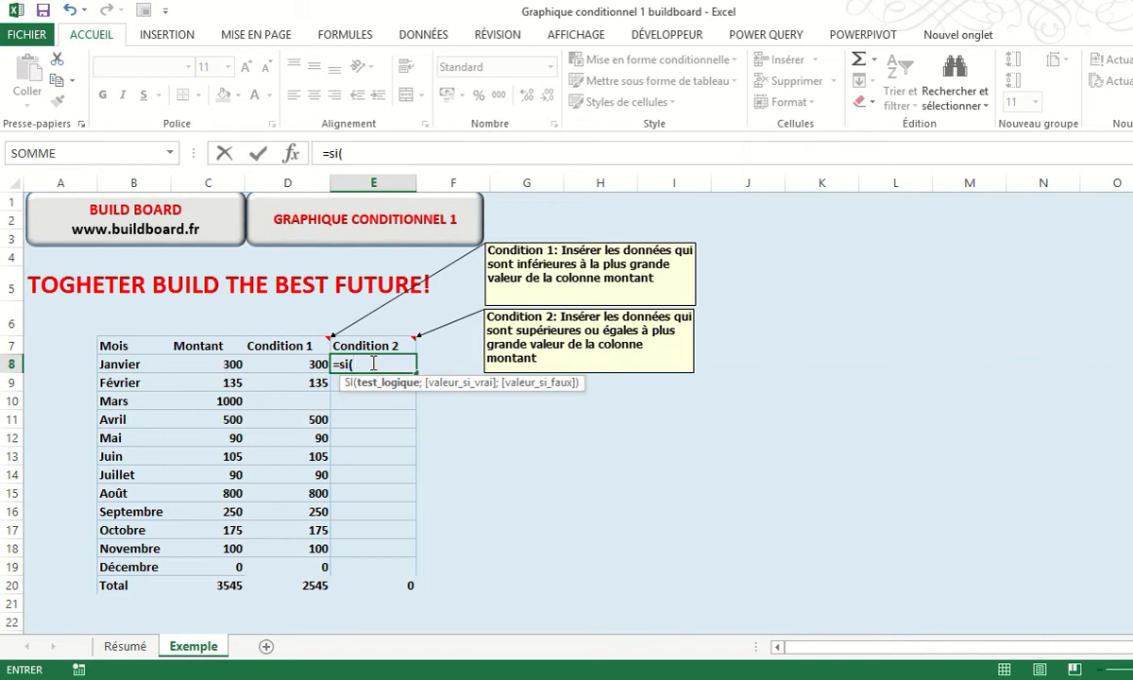
{"action": "left_click", "coordinate": [227, 364]}
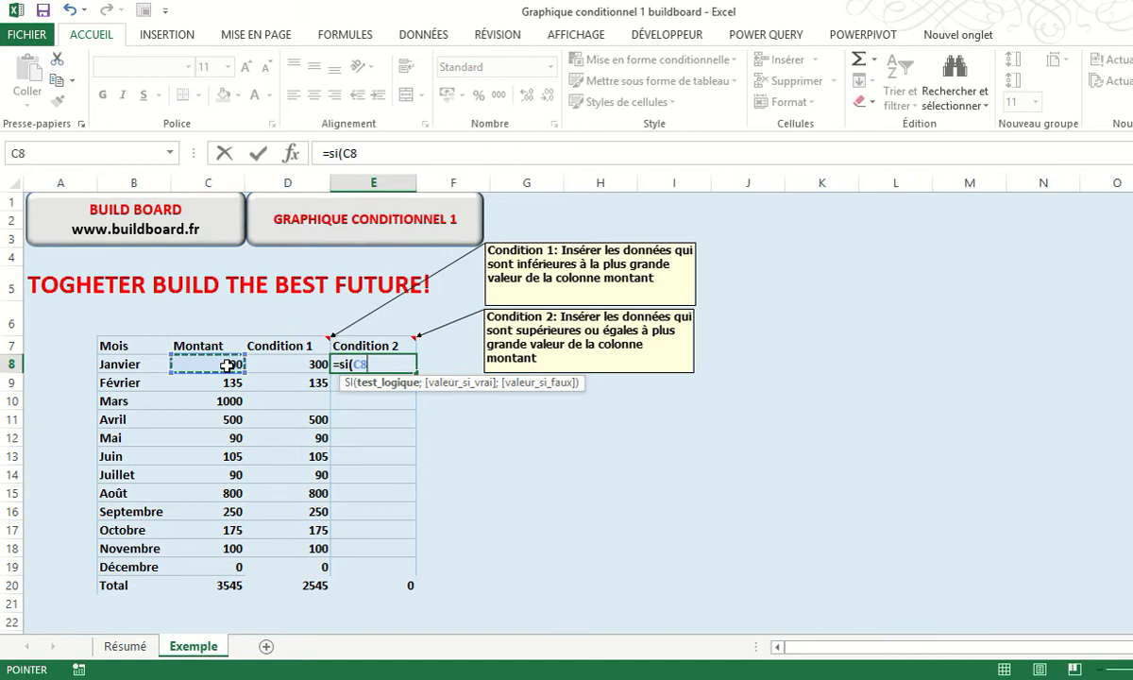
{"action": "type", "text": ">"}
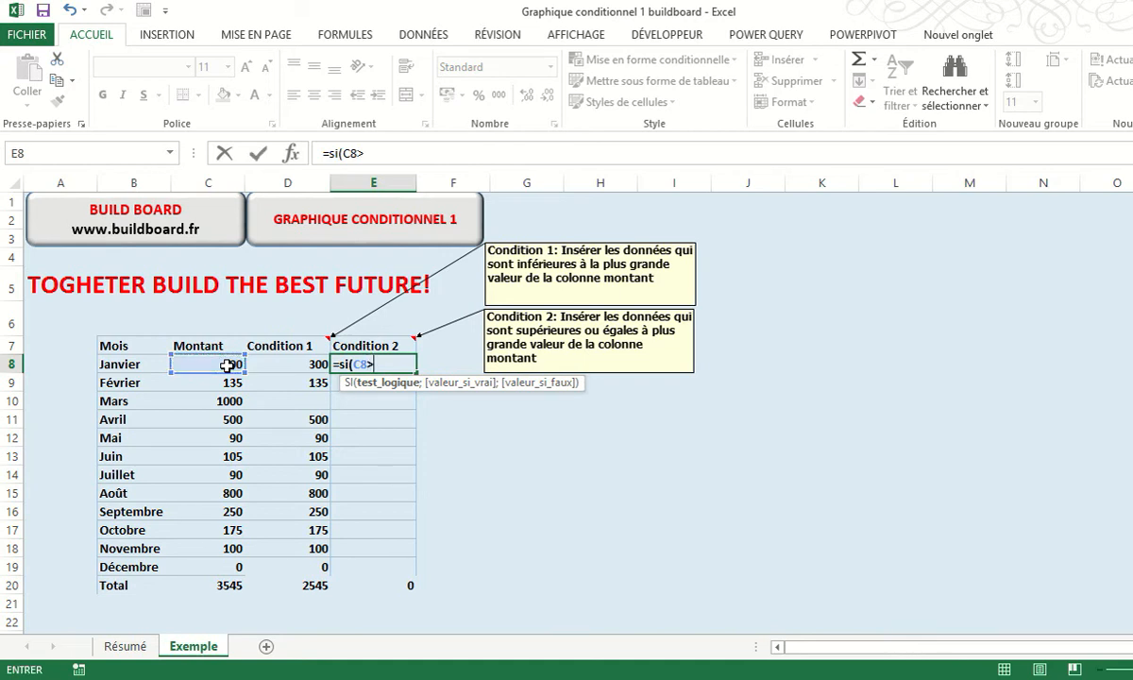
{"action": "type", "text": "=GR"}
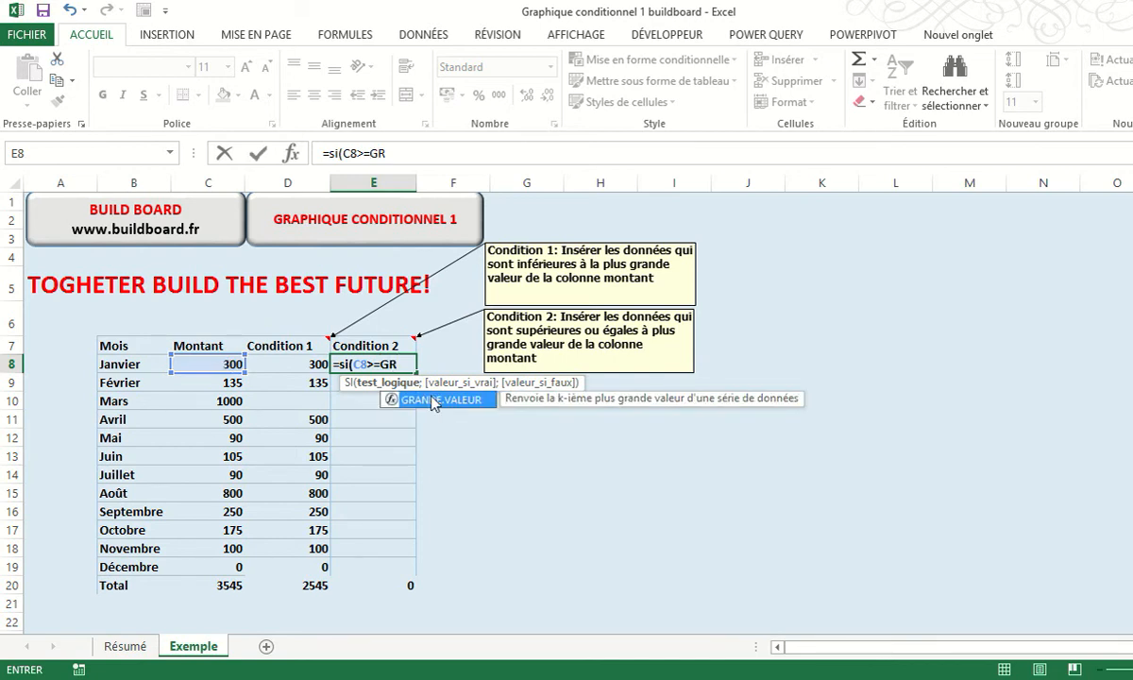
{"action": "double_click", "coordinate": [433, 401]}
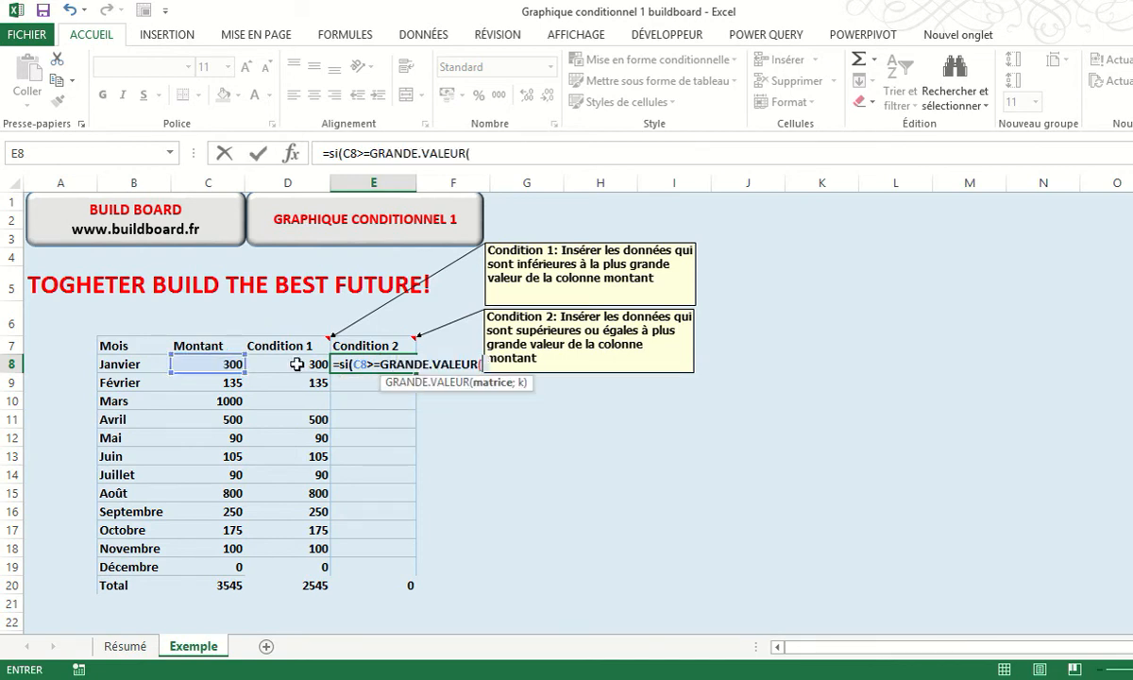
{"action": "left_click_drag", "start_coordinate": [226, 364], "coordinate": [214, 567]}
{"action": "key", "text": "F4"}
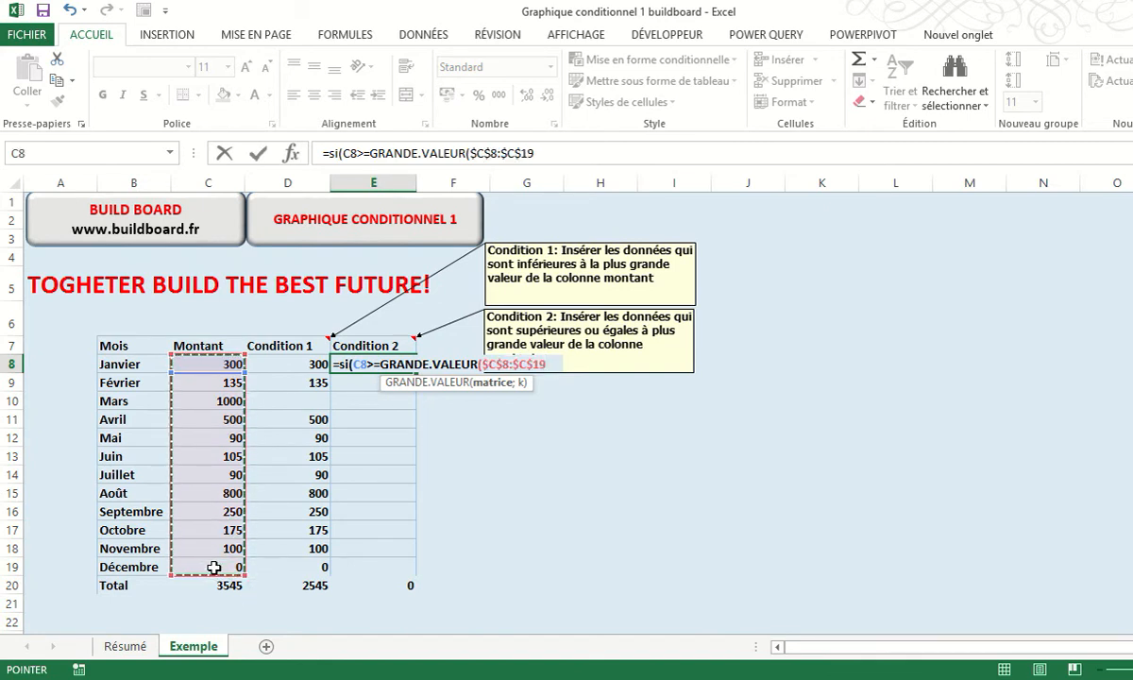
{"action": "type", "text": ";1)"}
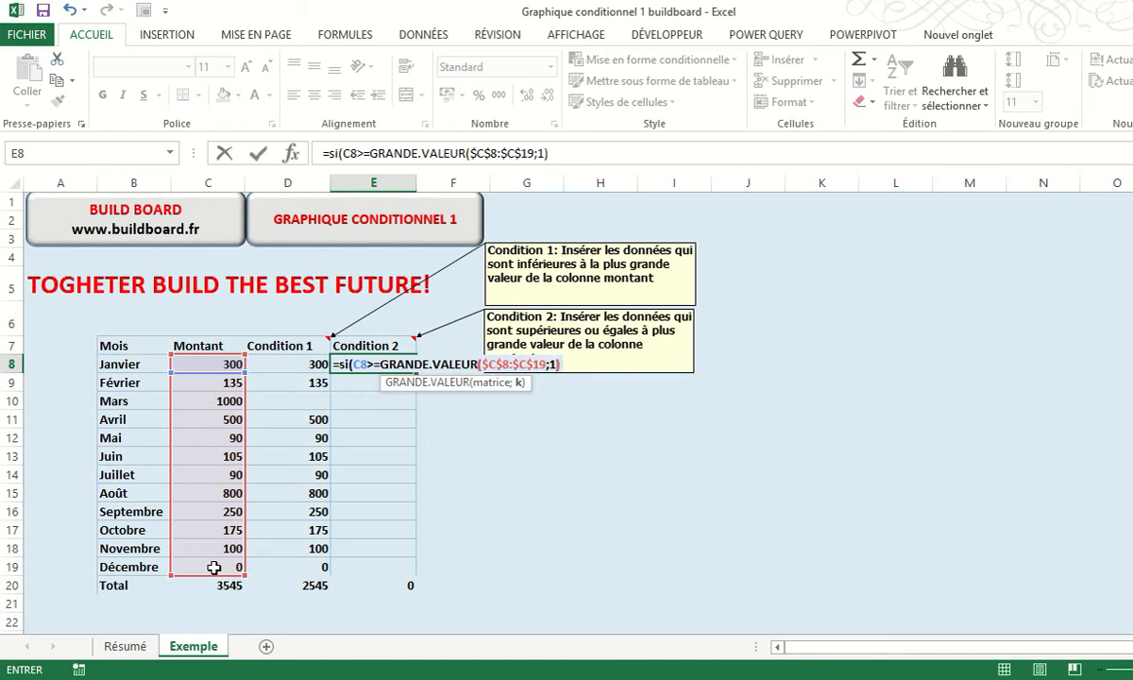
- Complete the E8 formula to return GRANDE.VALEUR($C$8:$C$19;1) if true and "" if false
{"action": "type", "text": ";"}
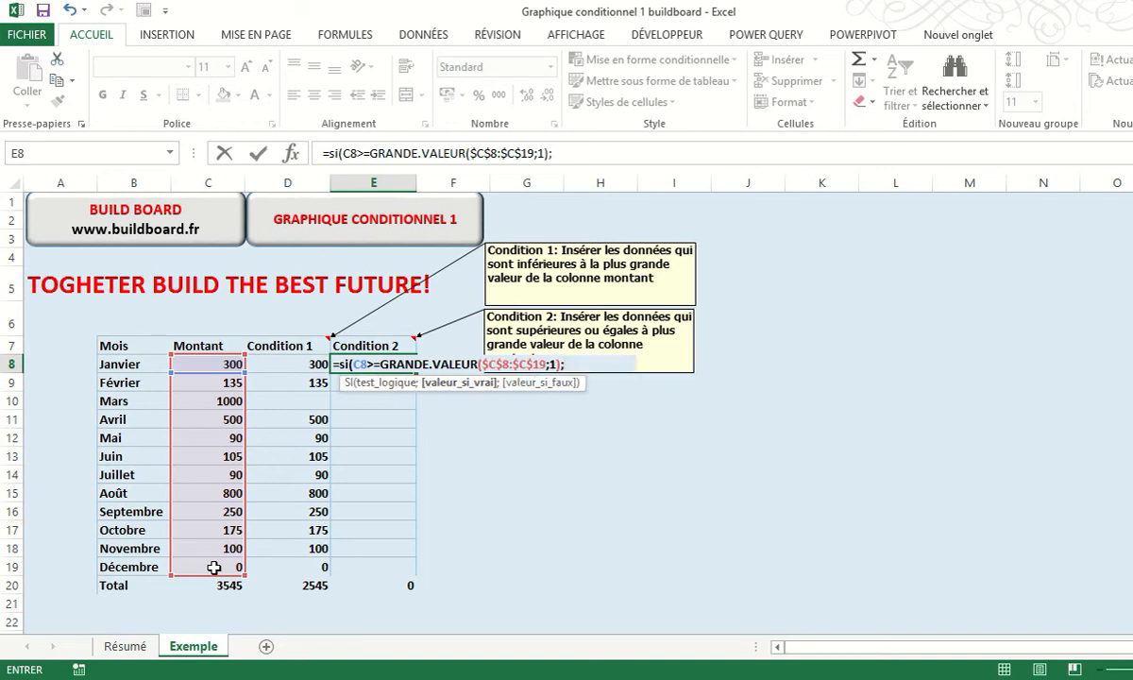
{"action": "type", "text": "GRA"}
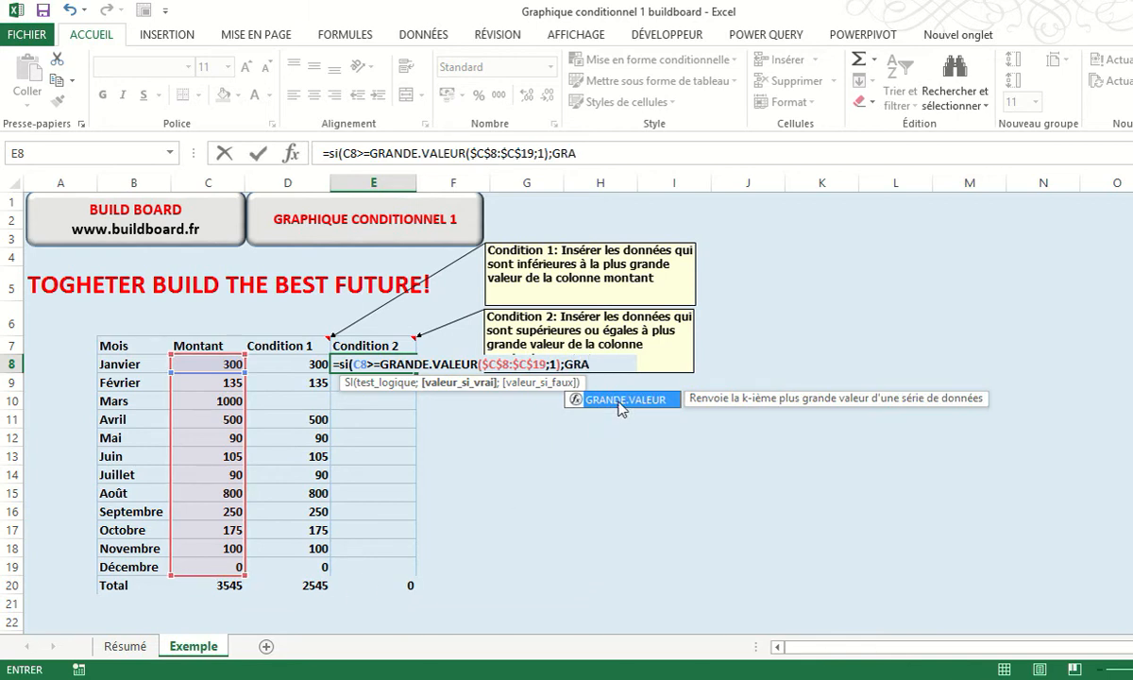
{"action": "double_click", "coordinate": [617, 399]}
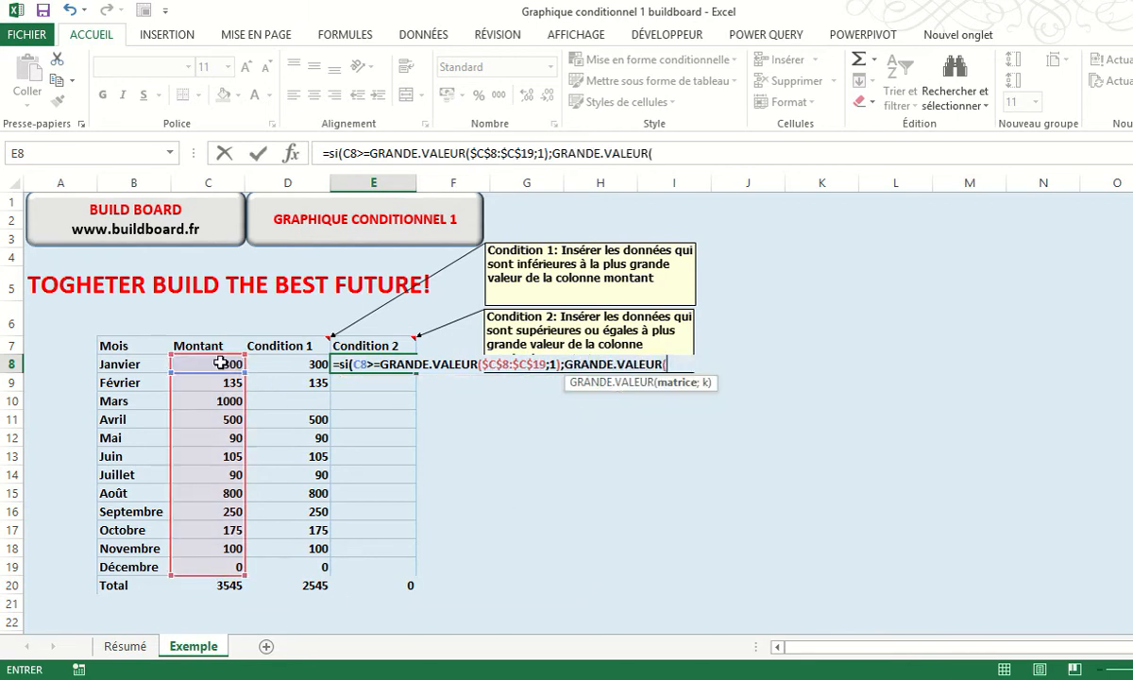
{"action": "left_click_drag", "start_coordinate": [209, 363], "coordinate": [218, 564]}
{"action": "key", "text": "F4"}
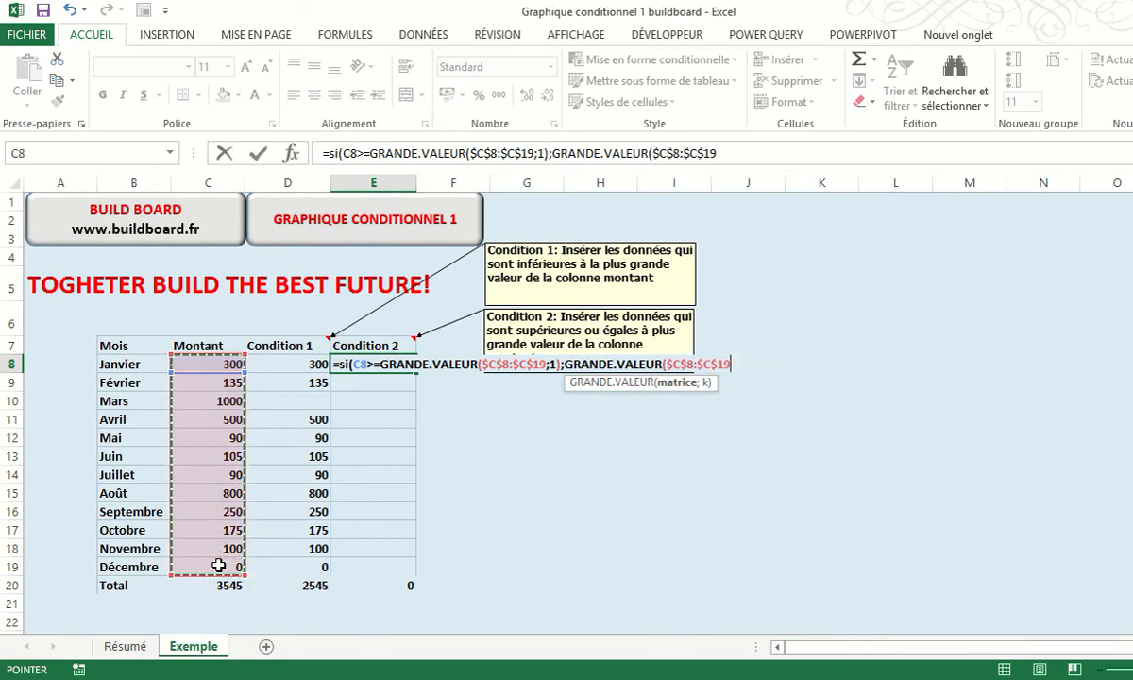
{"action": "type", "text": ";1)"}
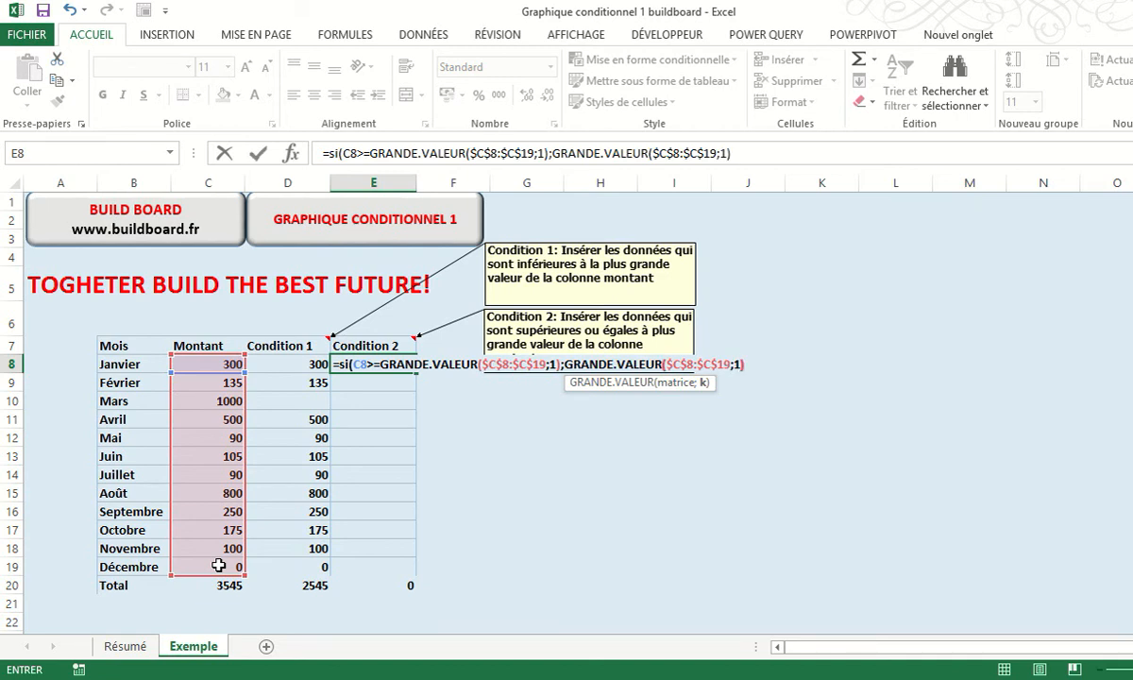
{"action": "type", "text": ";"}
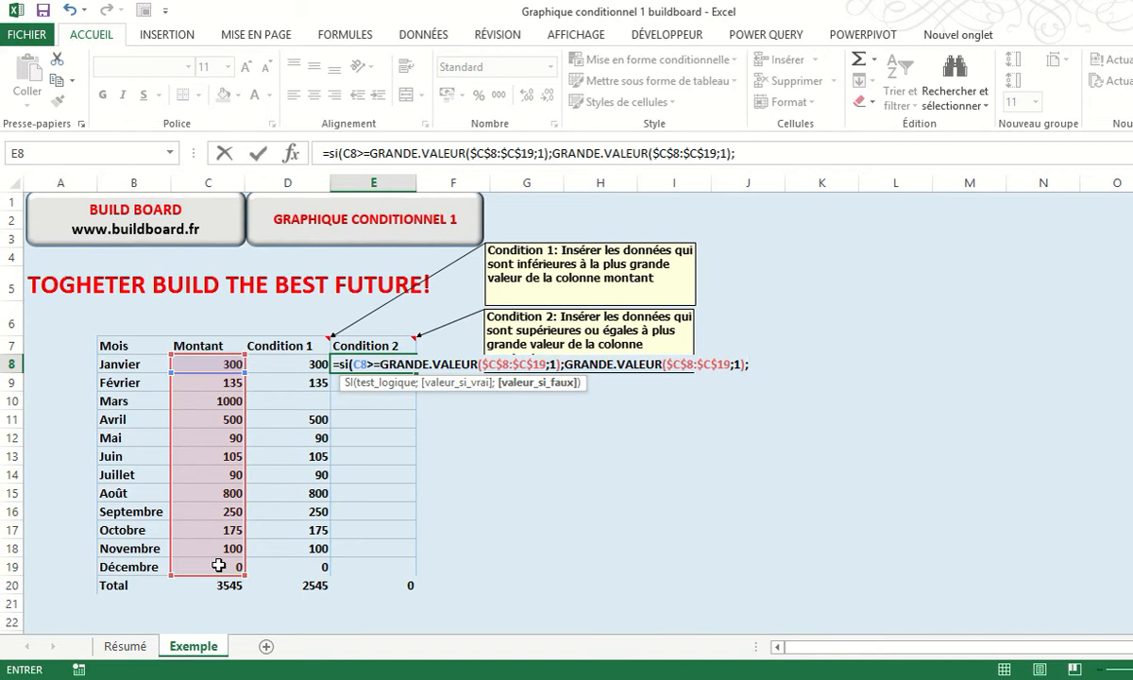
{"action": "type", "text": "\"\")"}
{"action": "key", "text": "Return"}
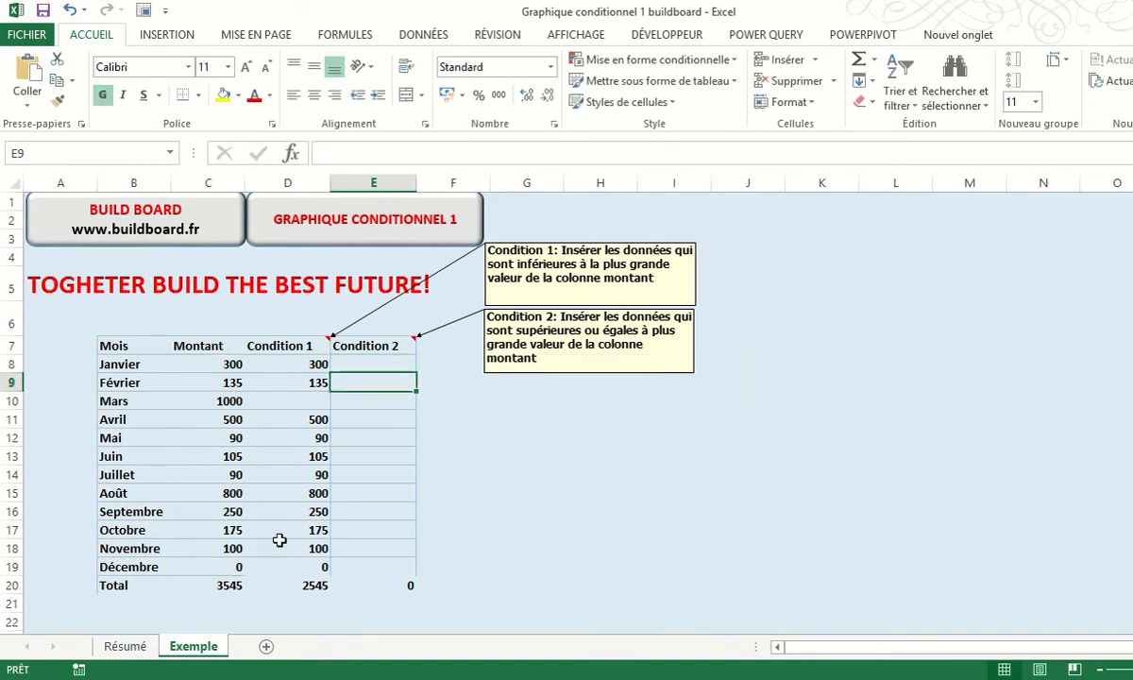
- Fill the E8 formula down the Condition 2 column through E19
{"action": "left_click", "coordinate": [363, 359]}
{"action": "left_click_drag", "start_coordinate": [415, 373], "coordinate": [373, 552]}
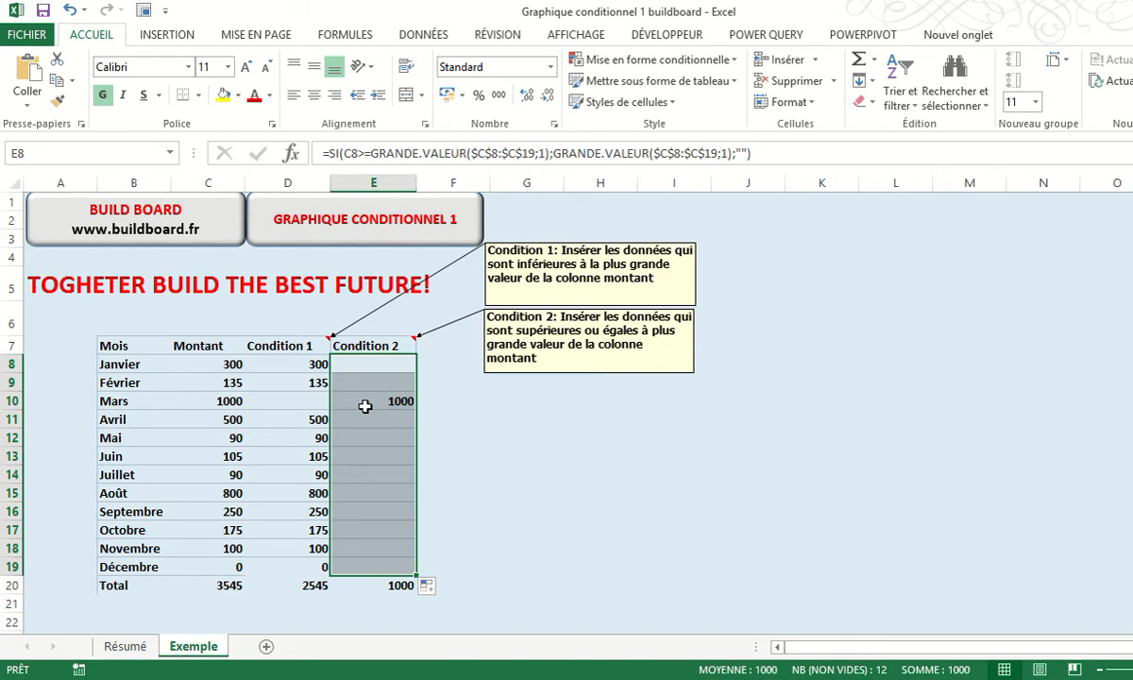
{"action": "left_click", "coordinate": [475, 476]}
- Insert a 2D clustered column chart from the months B8:B19 and Condition 1 values D8:D19, and place it below the comment notes
{"action": "left_click_drag", "start_coordinate": [118, 364], "coordinate": [126, 564]}
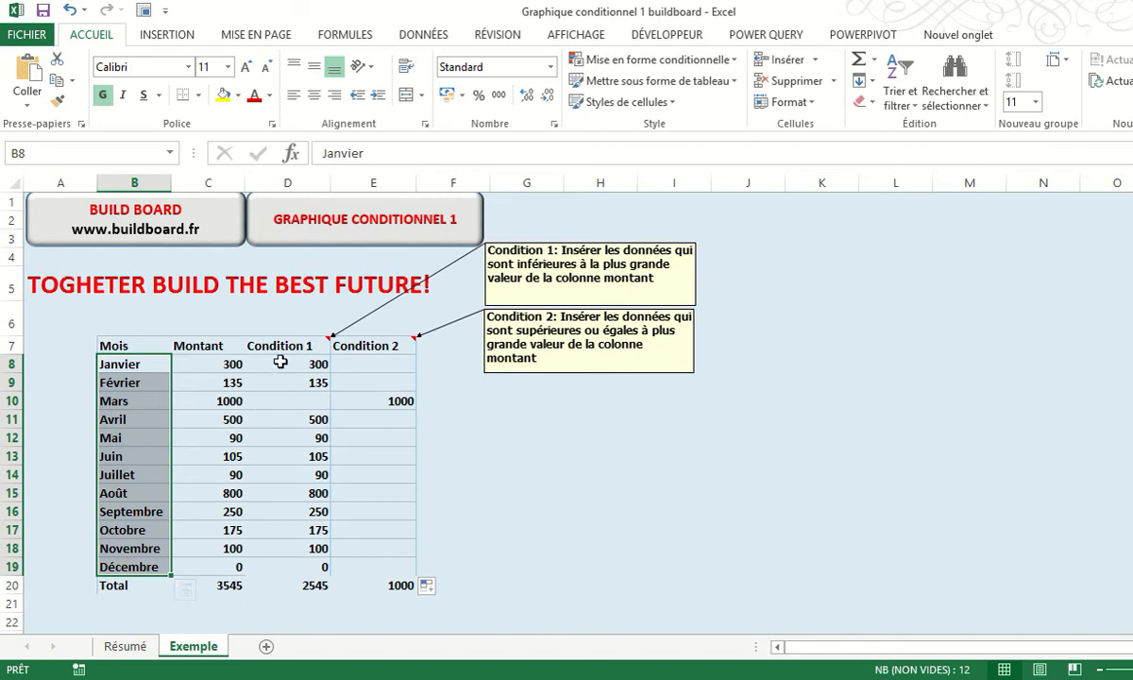
{"action": "left_click_drag", "start_coordinate": [280, 362], "coordinate": [292, 571]}
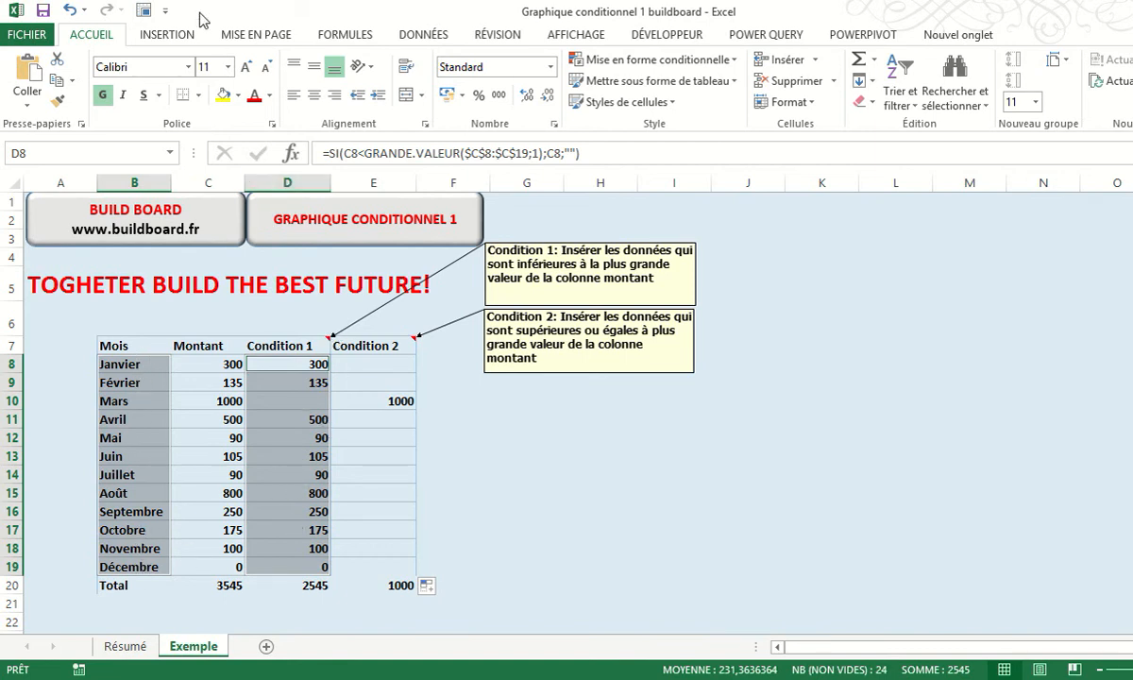
{"action": "left_click", "coordinate": [170, 36]}
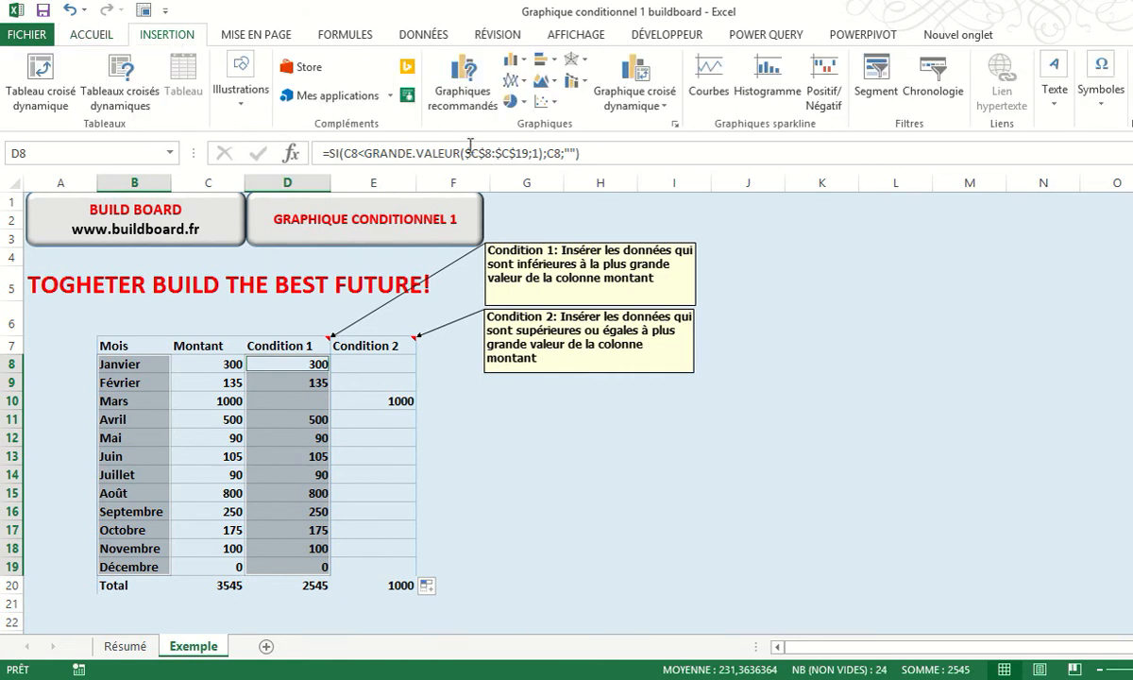
{"action": "left_click", "coordinate": [522, 67]}
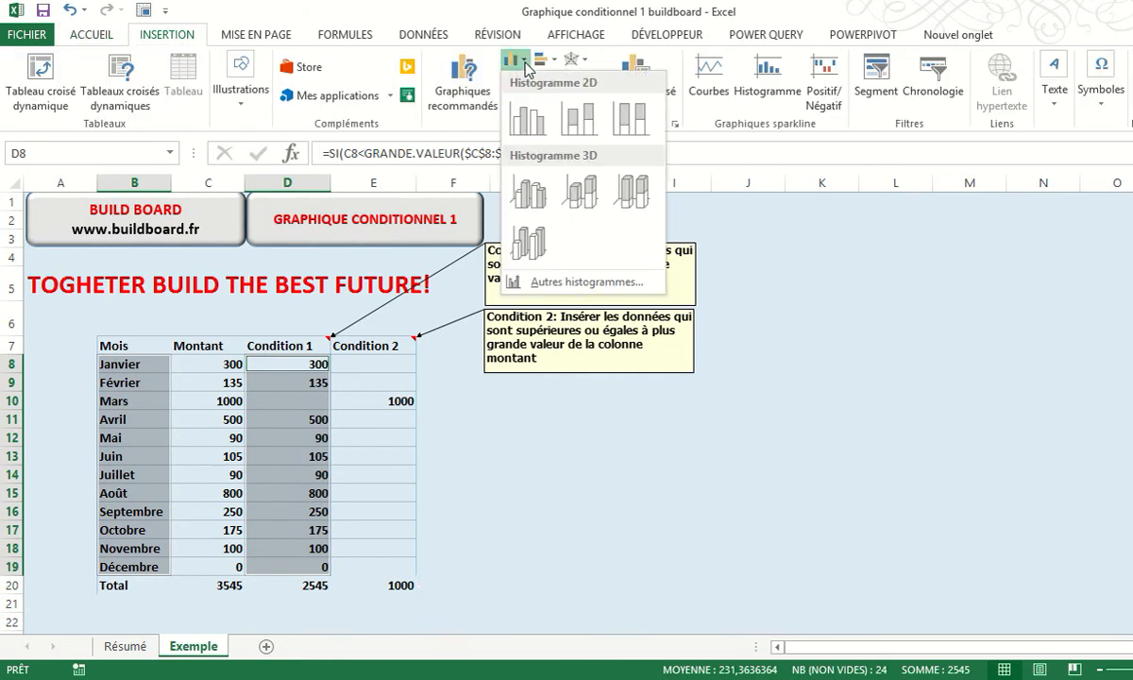
{"action": "left_click", "coordinate": [527, 126]}
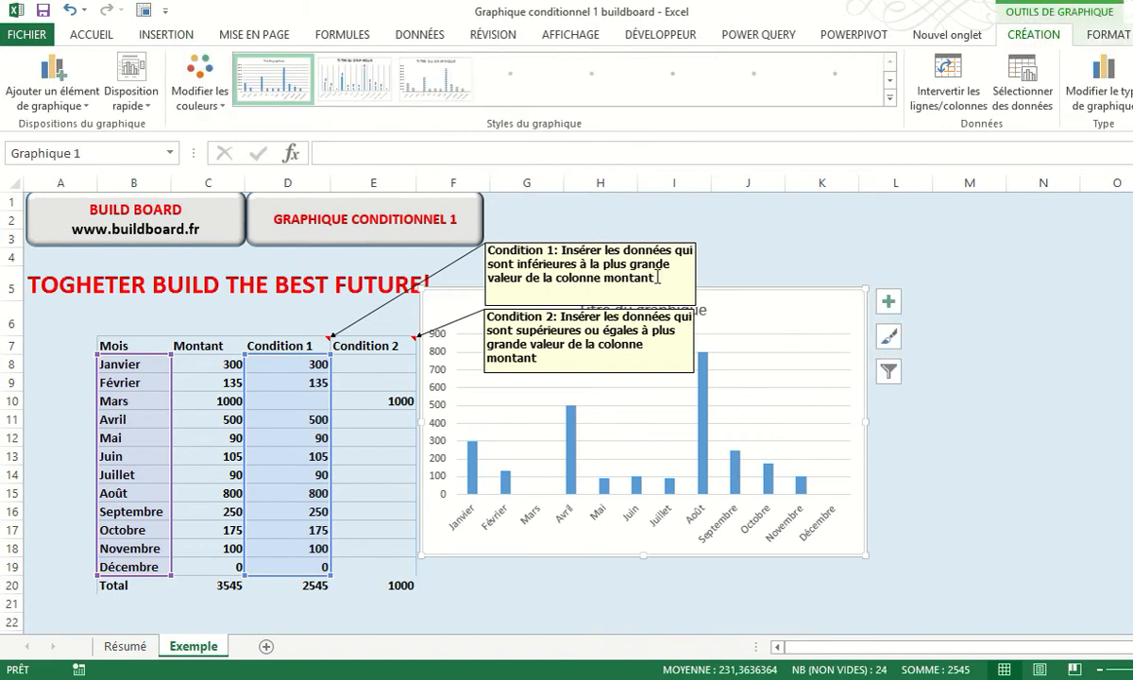
{"action": "mouse_move", "coordinate": [804, 306]}
{"action": "left_mouse_down"}
{"action": "mouse_move", "coordinate": [908, 404]}
{"action": "mouse_move", "coordinate": [981, 313]}
{"action": "mouse_move", "coordinate": [912, 386]}
{"action": "left_mouse_up"}
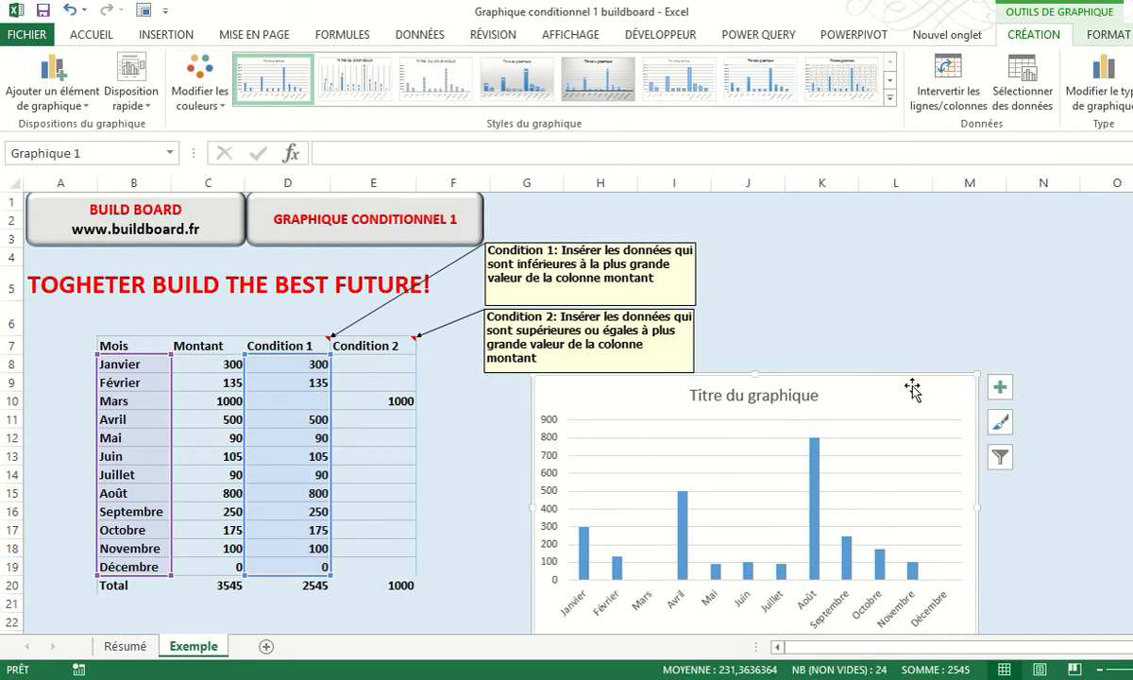
- Add a second data series to the chart with the Condition 2 values =Exemple!$E$8:$E$19, leaving the series name blank
{"action": "right_click", "coordinate": [605, 451]}
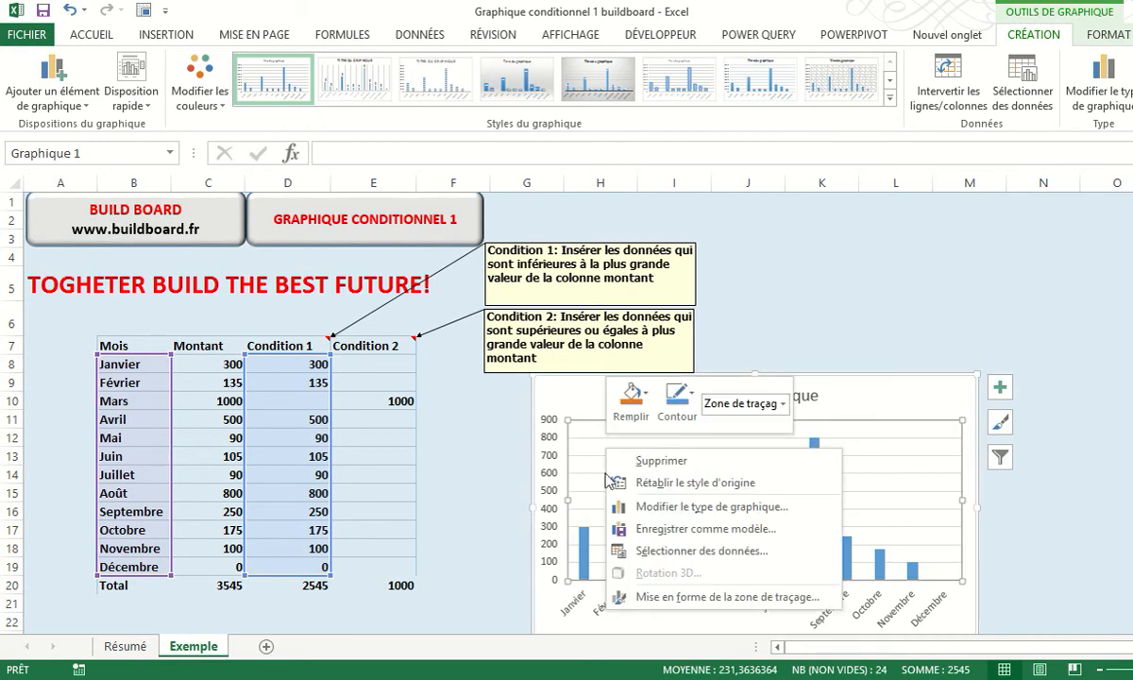
{"action": "left_click", "coordinate": [667, 555]}
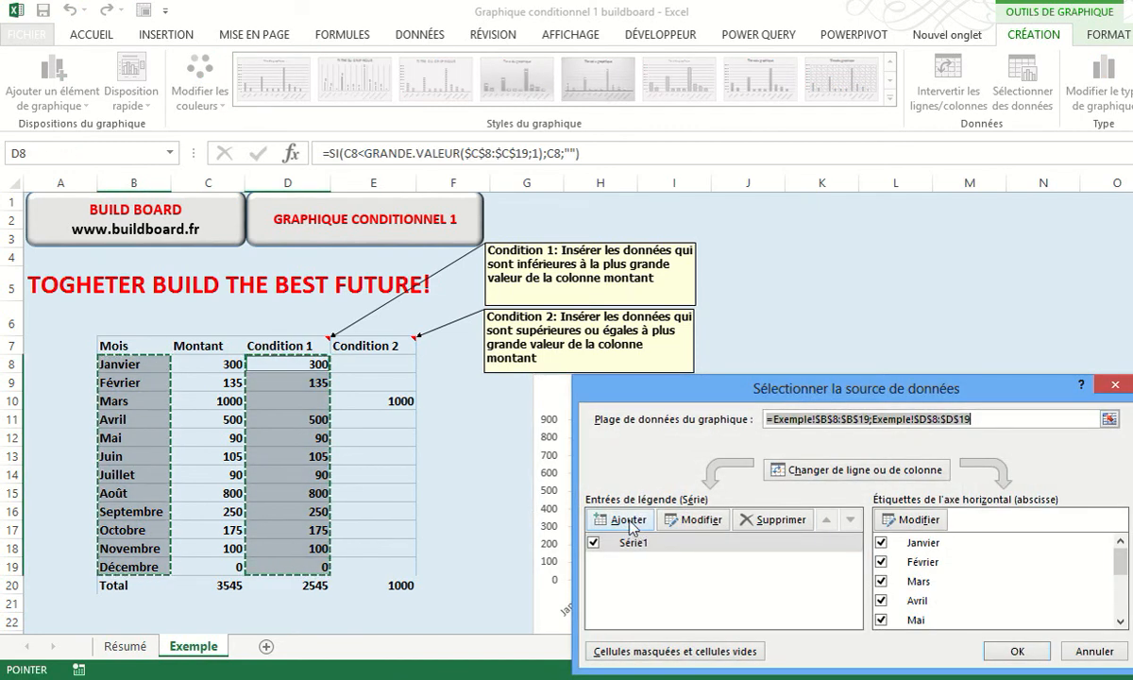
{"action": "left_click", "coordinate": [630, 525]}
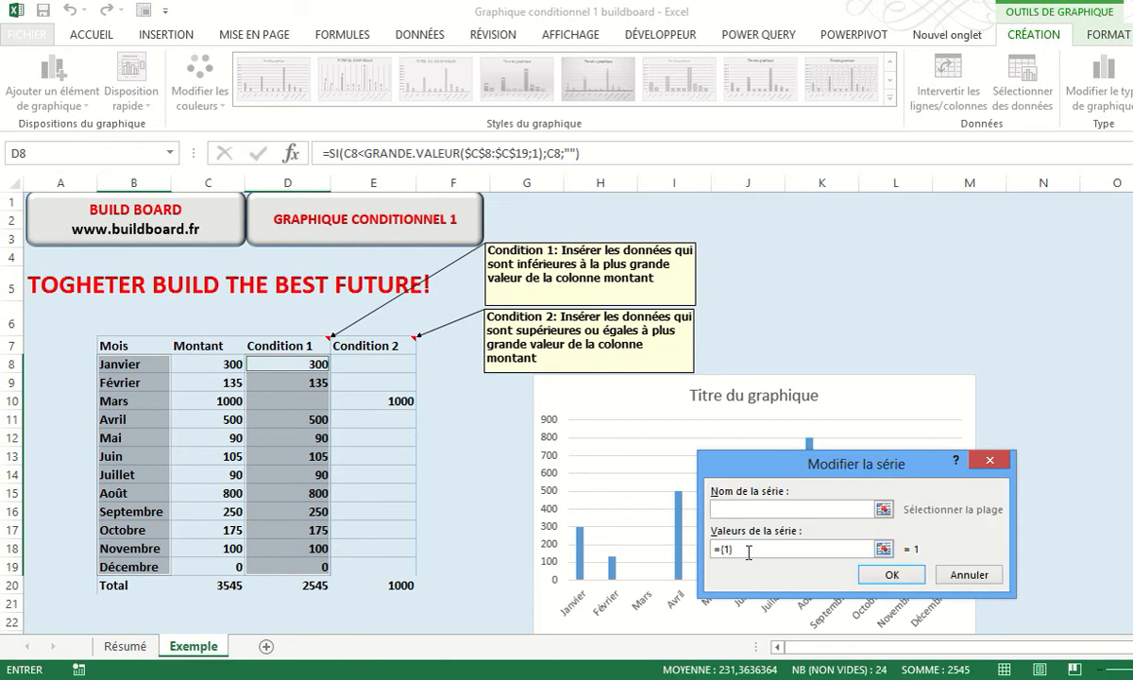
{"action": "left_click", "coordinate": [749, 552]}
{"action": "key", "text": "BackSpace"}
{"action": "key", "text": "BackSpace"}
{"action": "key", "text": "BackSpace"}
{"action": "key", "text": "BackSpace"}
{"action": "left_click_drag", "start_coordinate": [375, 364], "coordinate": [381, 568]}
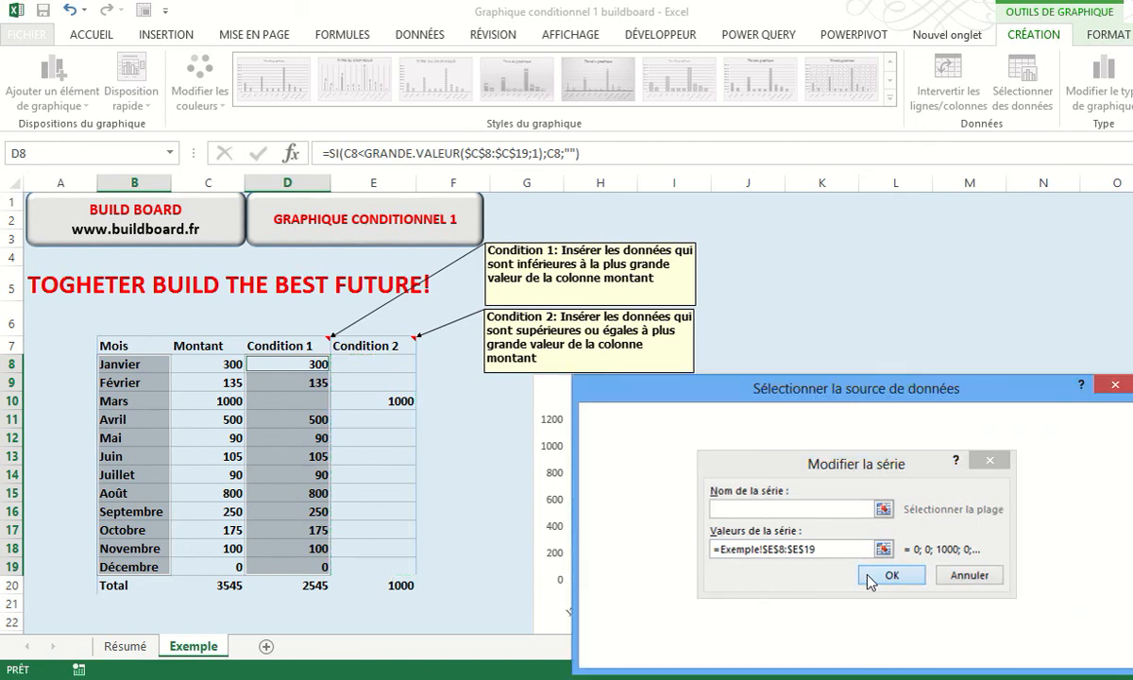
{"action": "left_click", "coordinate": [869, 578]}
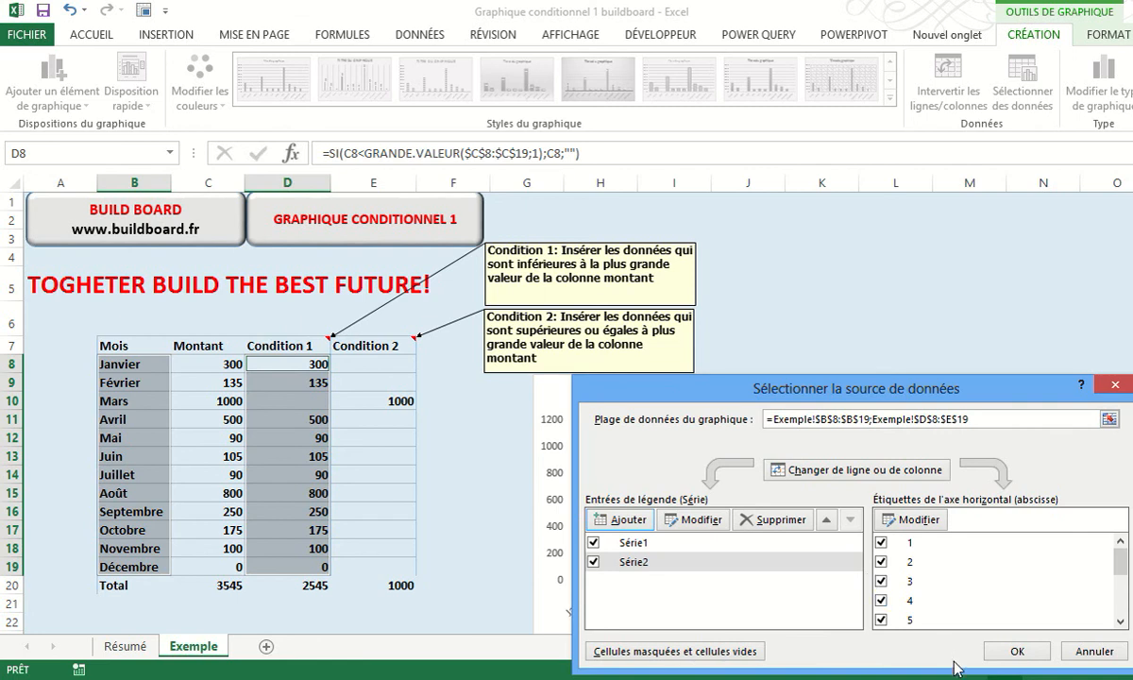
{"action": "left_click", "coordinate": [1009, 651]}
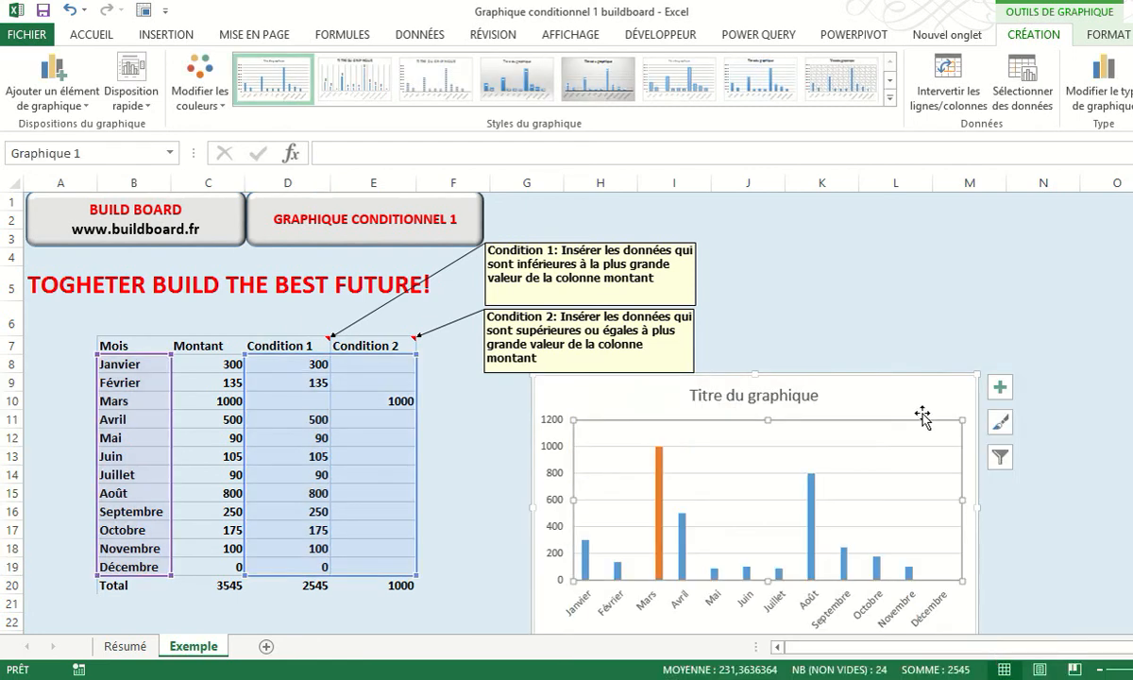
- Shift the chart farther from the data table and set its title to "Graphique conditionnel"
{"action": "left_click_drag", "start_coordinate": [912, 380], "coordinate": [1004, 379]}
{"action": "left_click", "coordinate": [839, 398]}
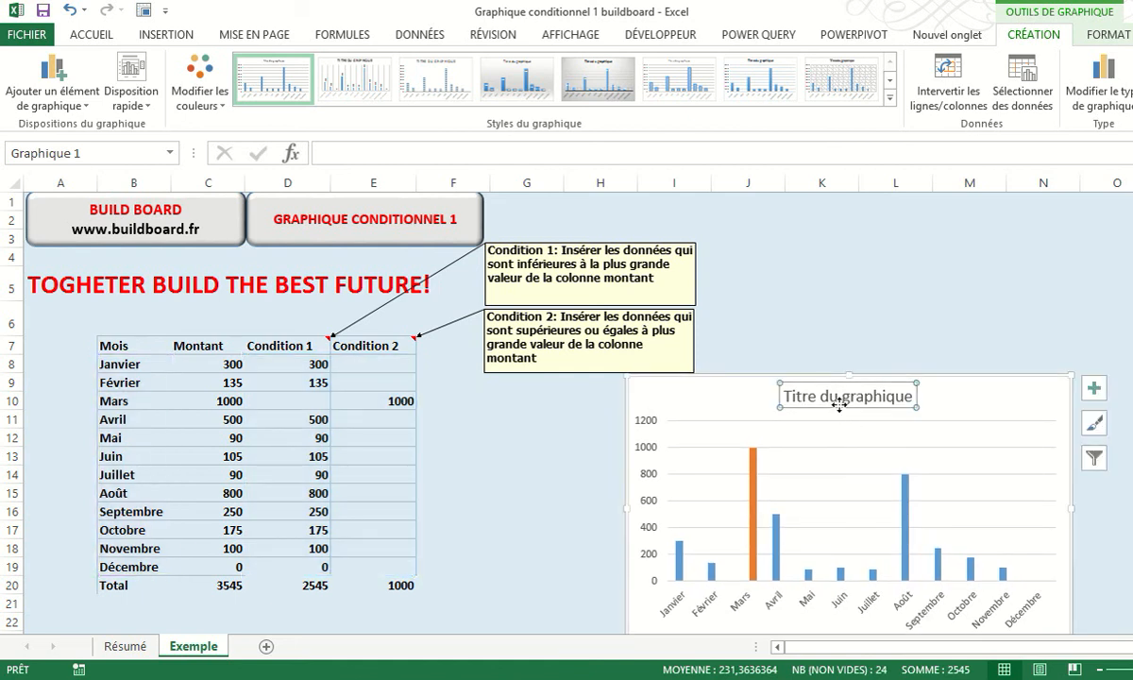
{"action": "type", "text": "G"}
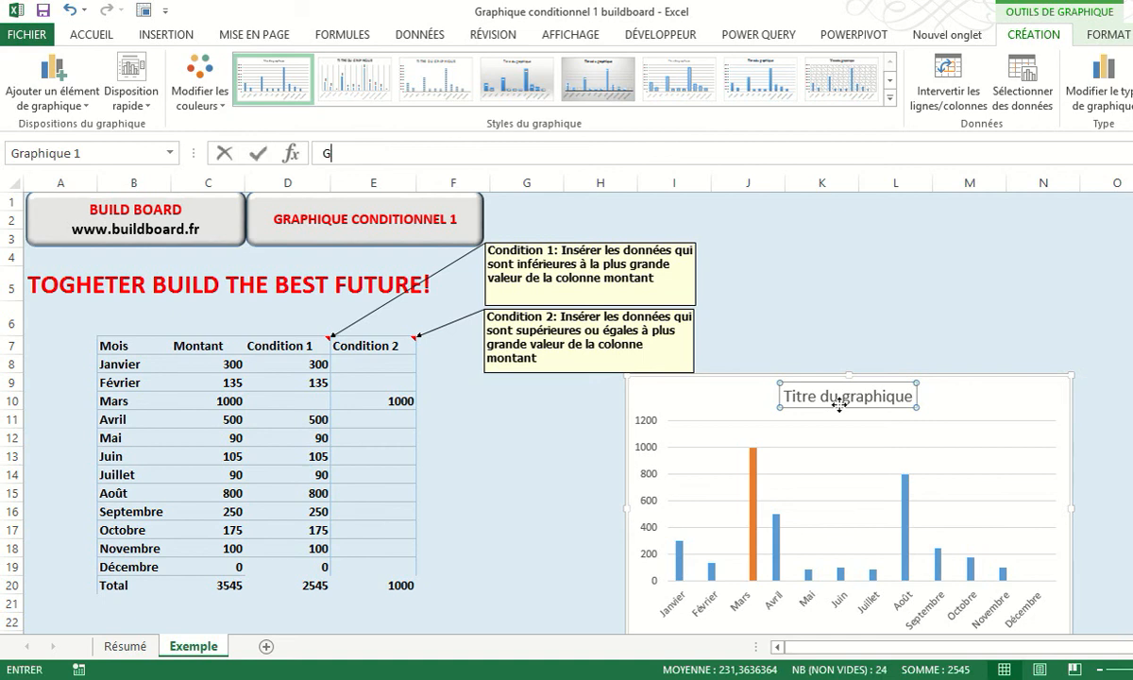
{"action": "type", "text": "raphiqu"}
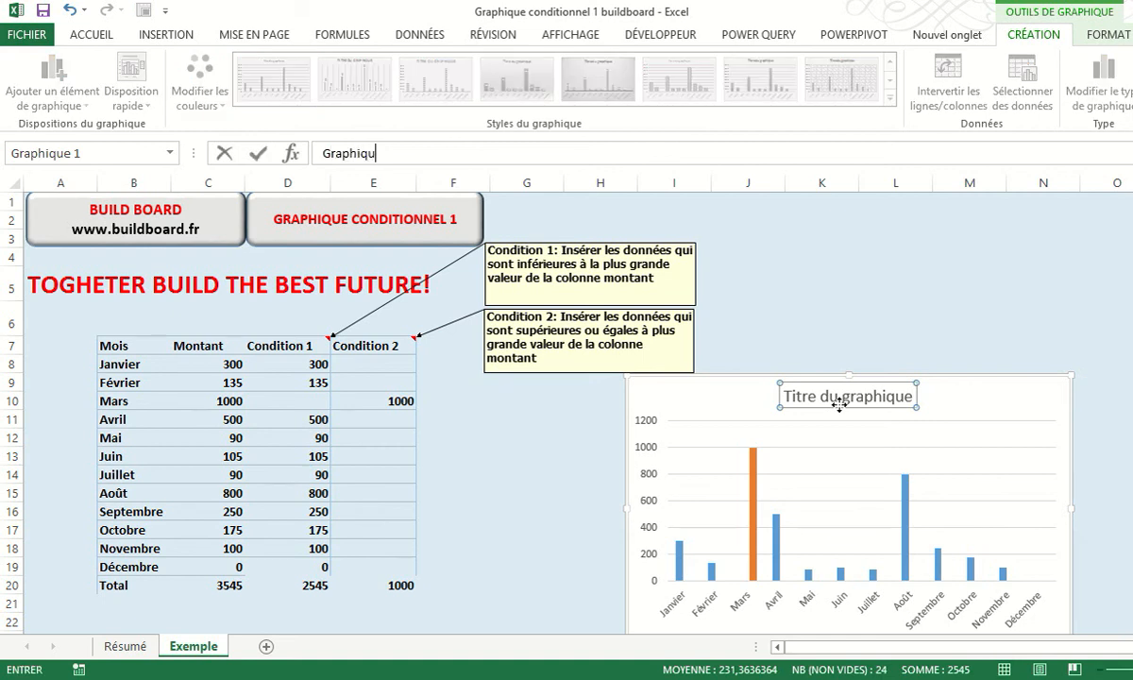
{"action": "type", "text": "e conditionnel"}
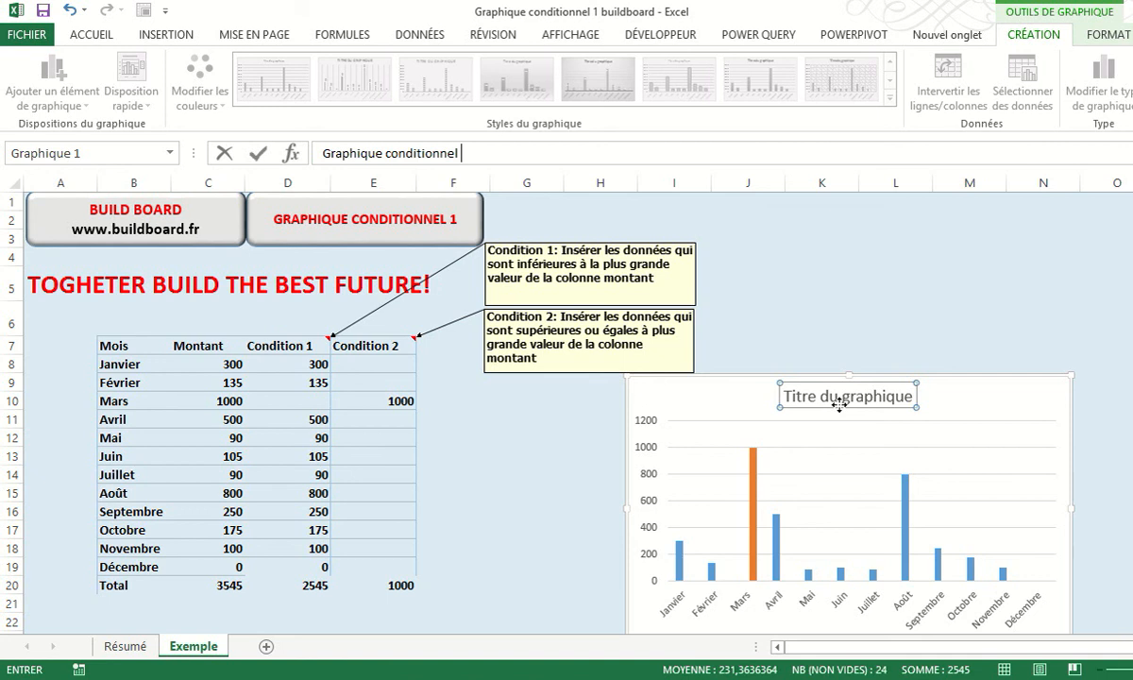
{"action": "left_click", "coordinate": [873, 310]}
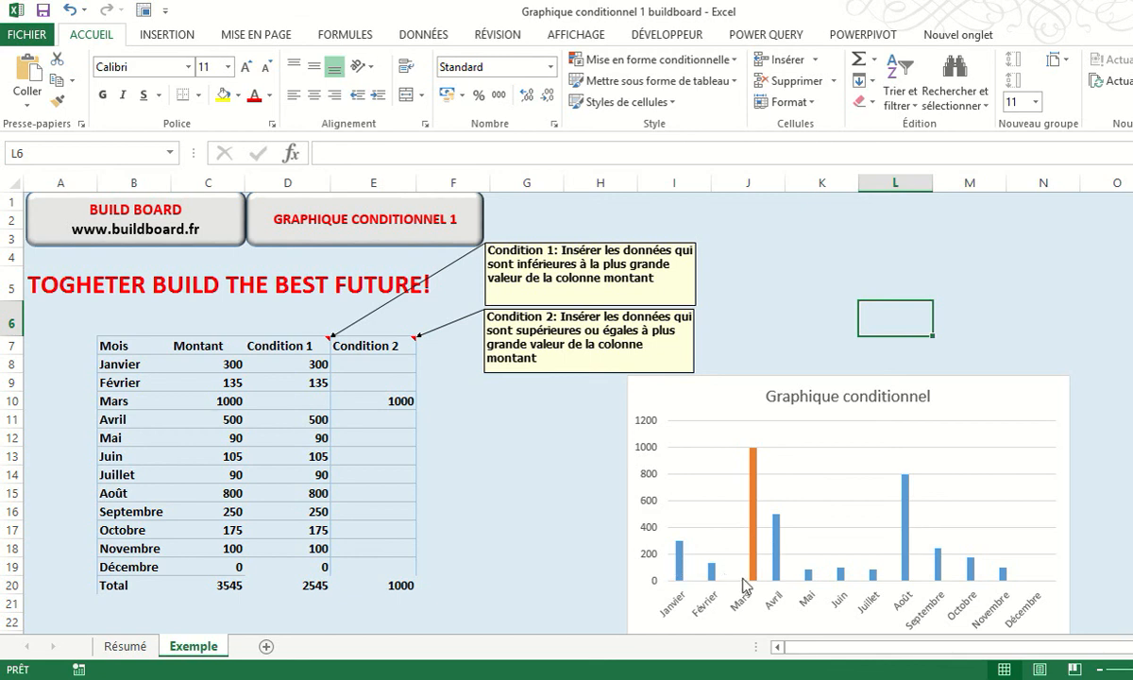
{"action": "mouse_move", "coordinate": [752, 463]}
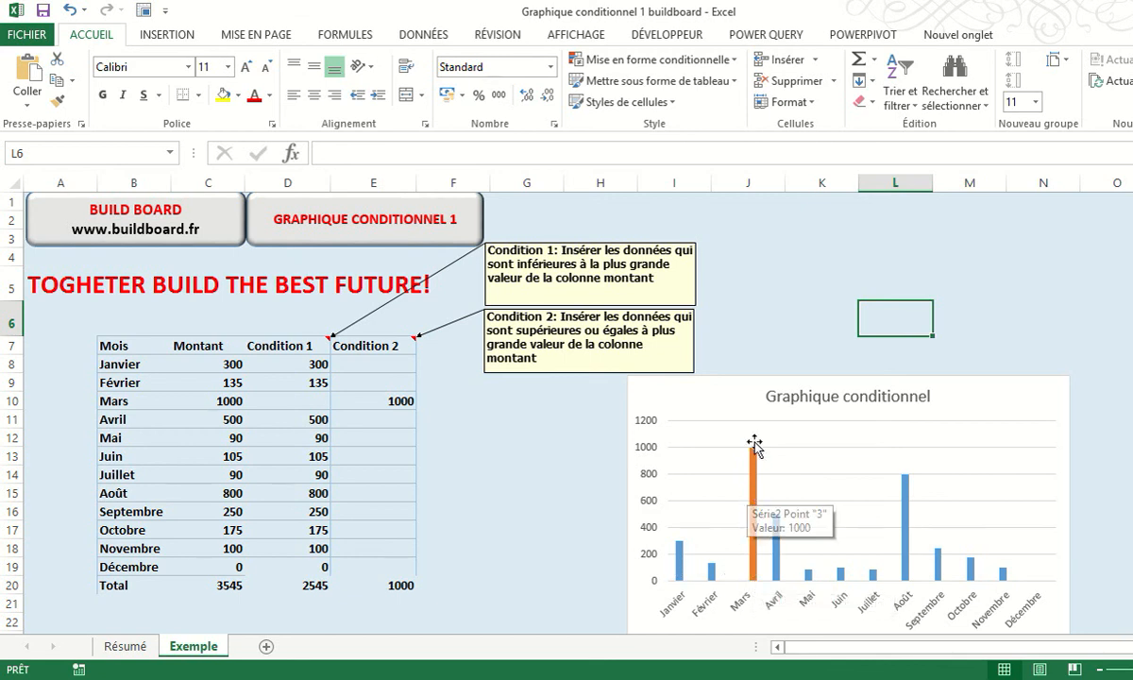